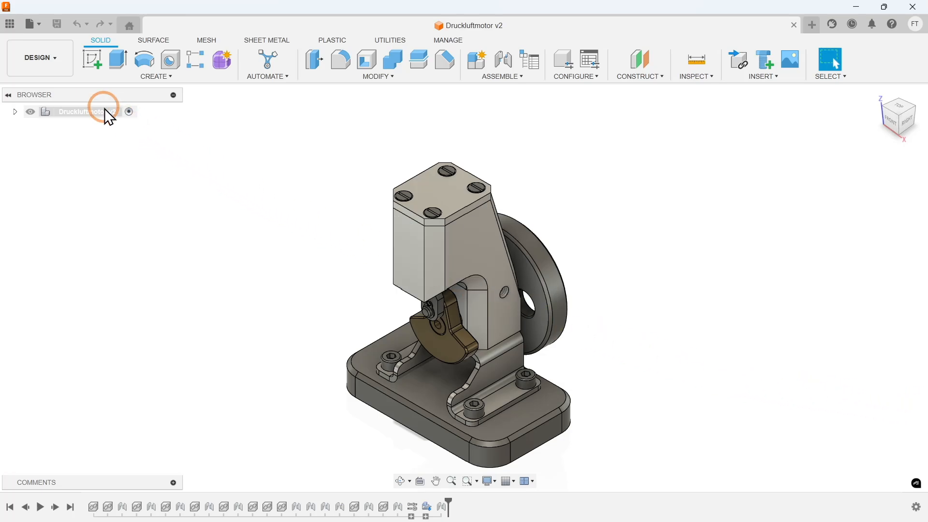
Open the Grundplatte design and create a new drawing from it on a landscape A4 sheet.
{"action": "left_click", "coordinate": [18, 28]}
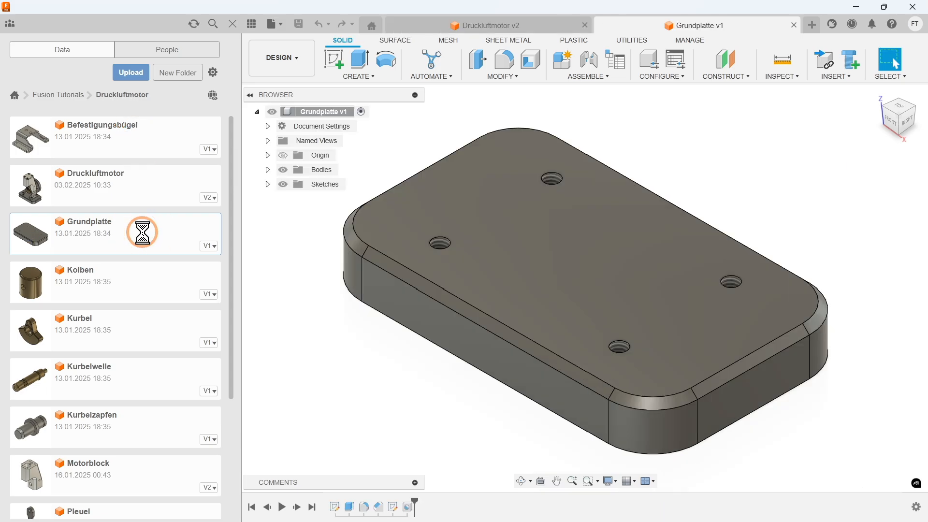
{"action": "left_click", "coordinate": [296, 62]}
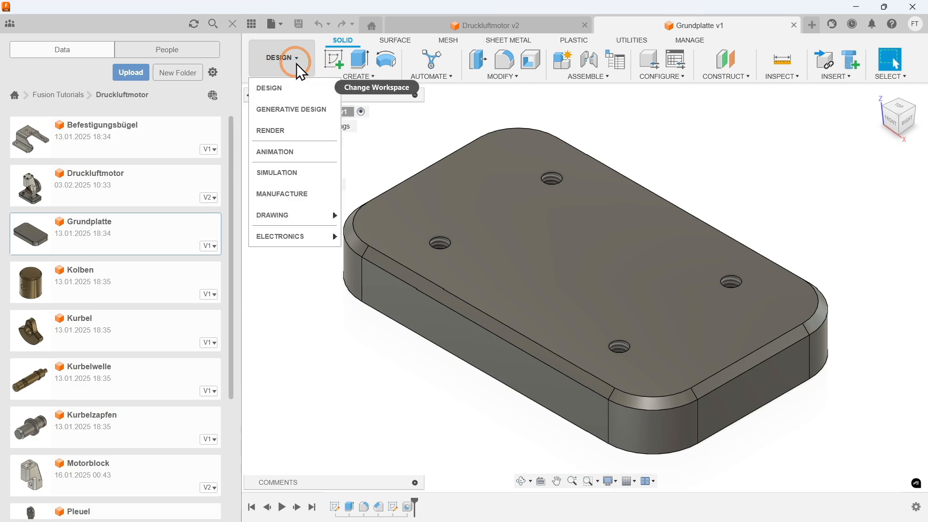
{"action": "mouse_move", "coordinate": [303, 215]}
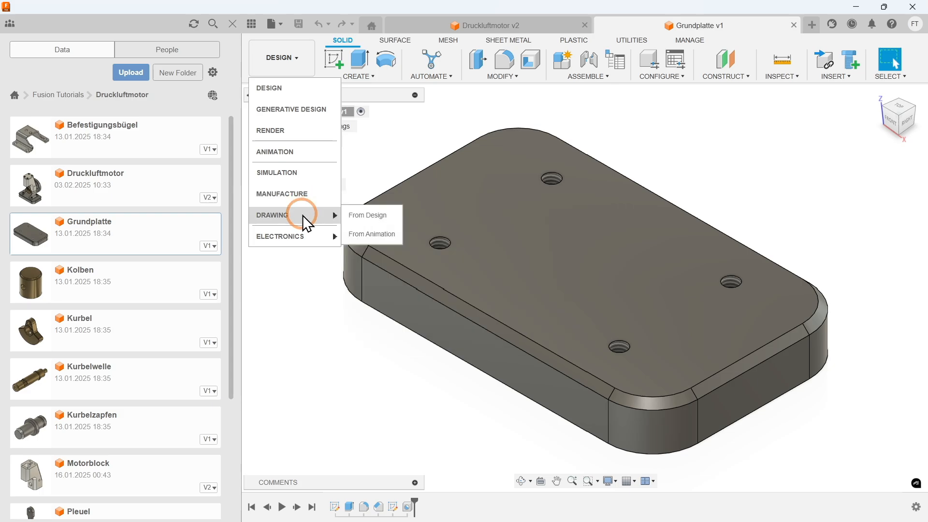
{"action": "left_click", "coordinate": [388, 215]}
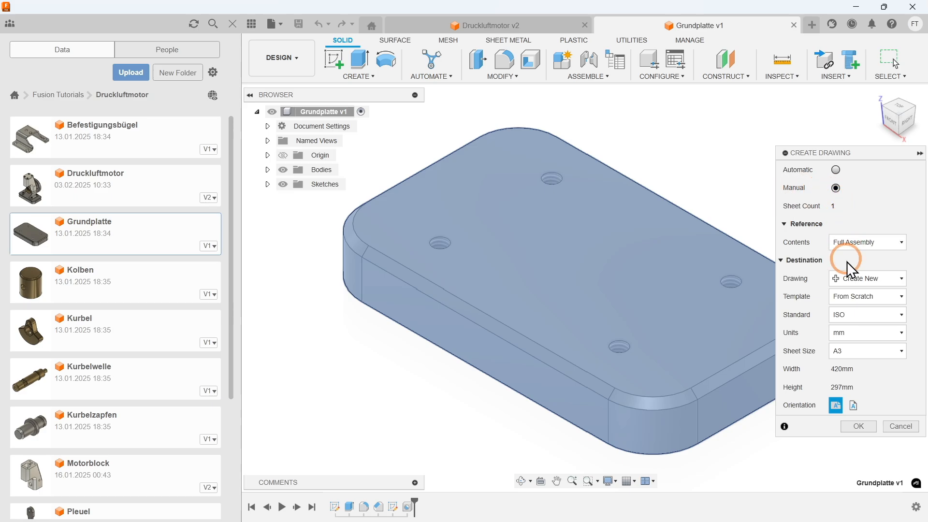
{"action": "left_click", "coordinate": [858, 350]}
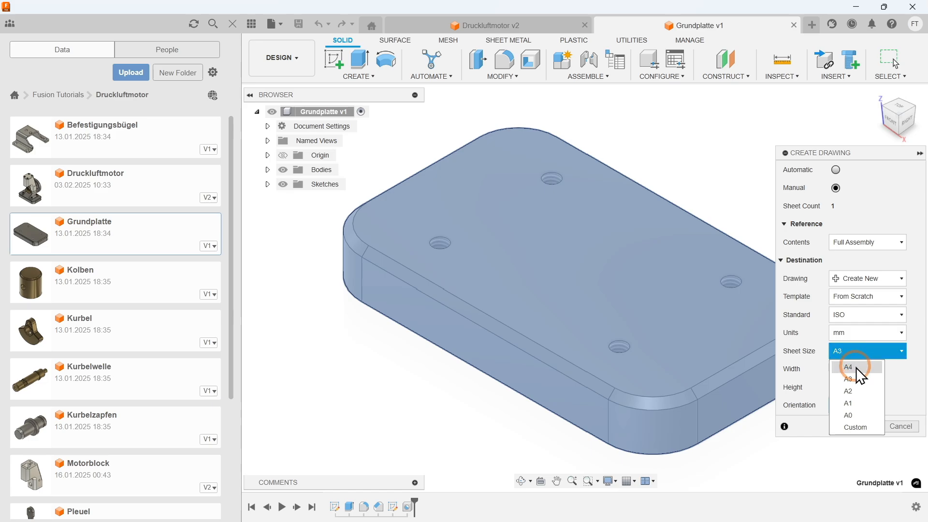
{"action": "left_click", "coordinate": [856, 367]}
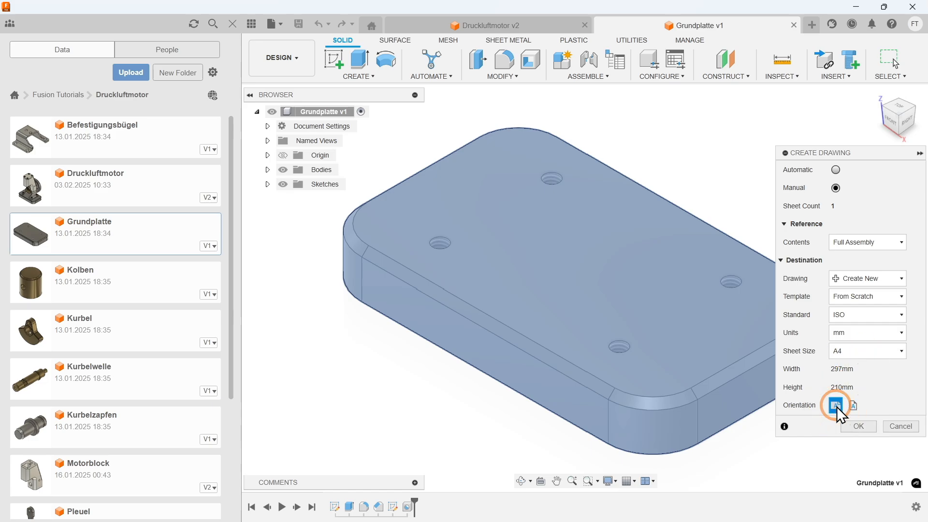
{"action": "left_click", "coordinate": [857, 427]}
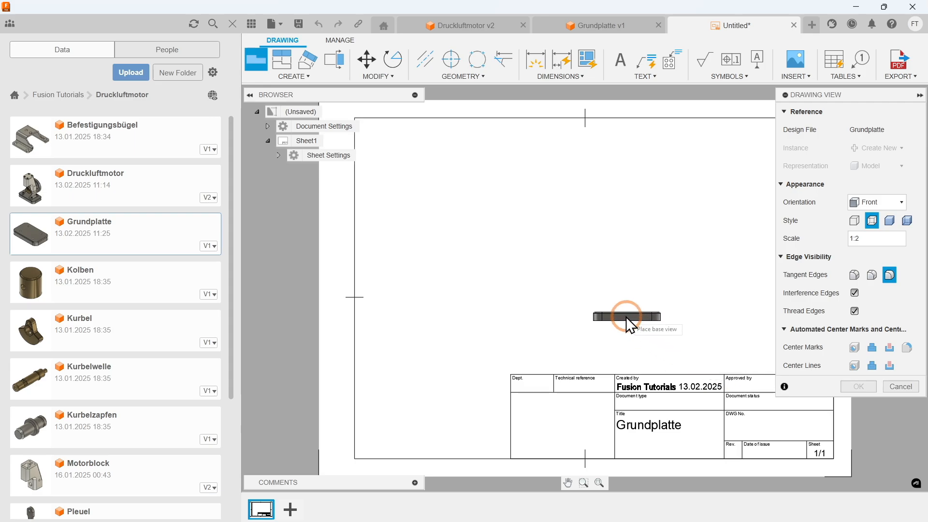
Place a Top-oriented base view on the left half of the sheet at 1:1 scale with center marks on the holes.
{"action": "left_click", "coordinate": [486, 250]}
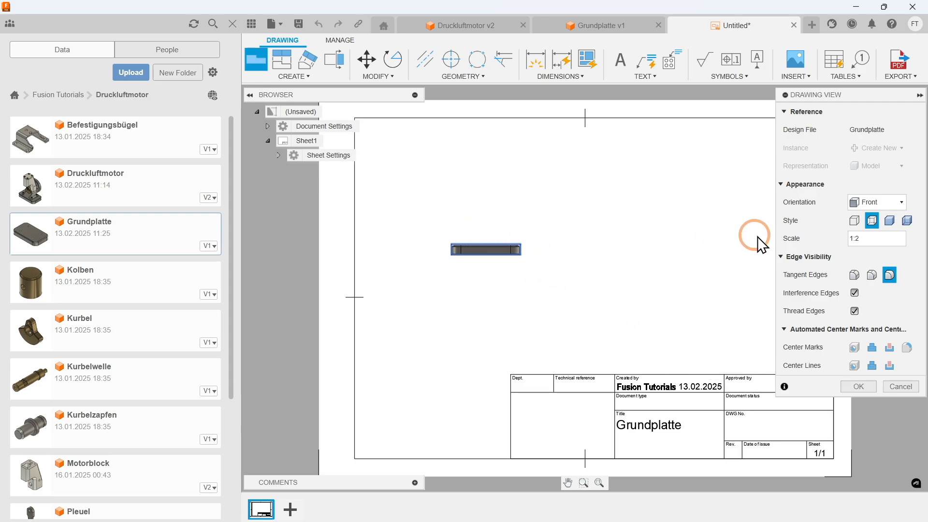
{"action": "left_click", "coordinate": [879, 203]}
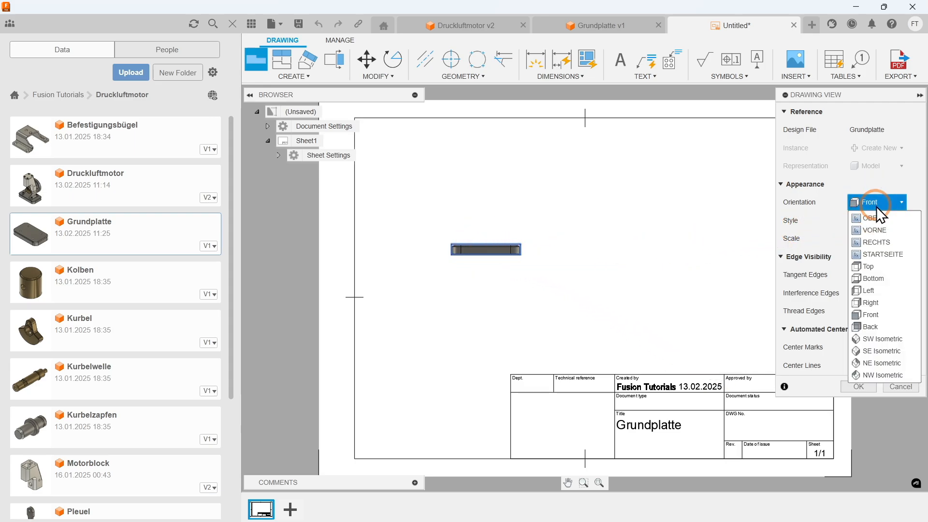
{"action": "left_click", "coordinate": [887, 268]}
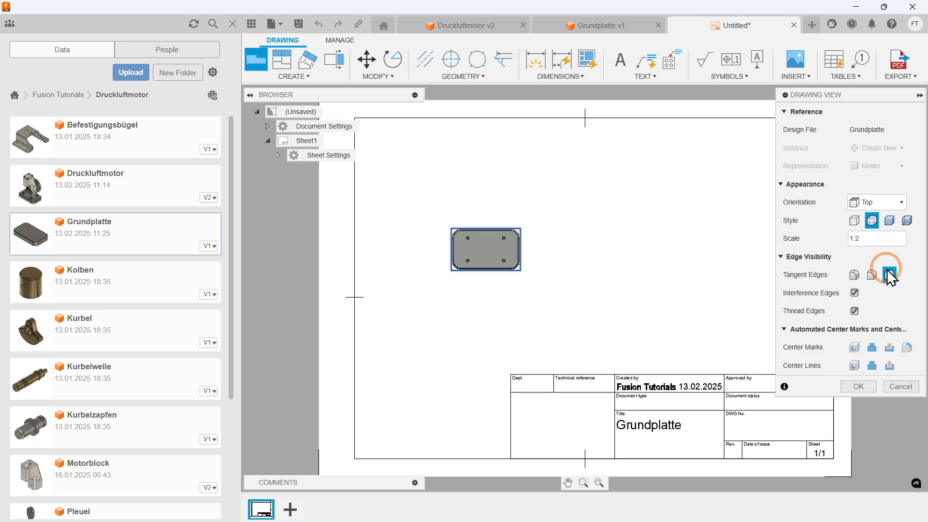
{"action": "left_click", "coordinate": [890, 275]}
{"action": "key", "text": "BackSpace"}
{"action": "type", "text": "1"}
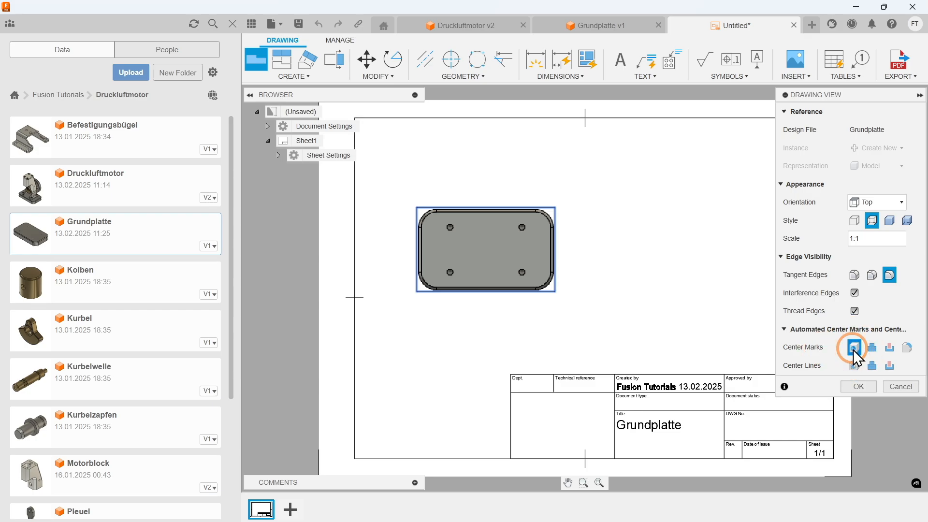
{"action": "left_click", "coordinate": [857, 385]}
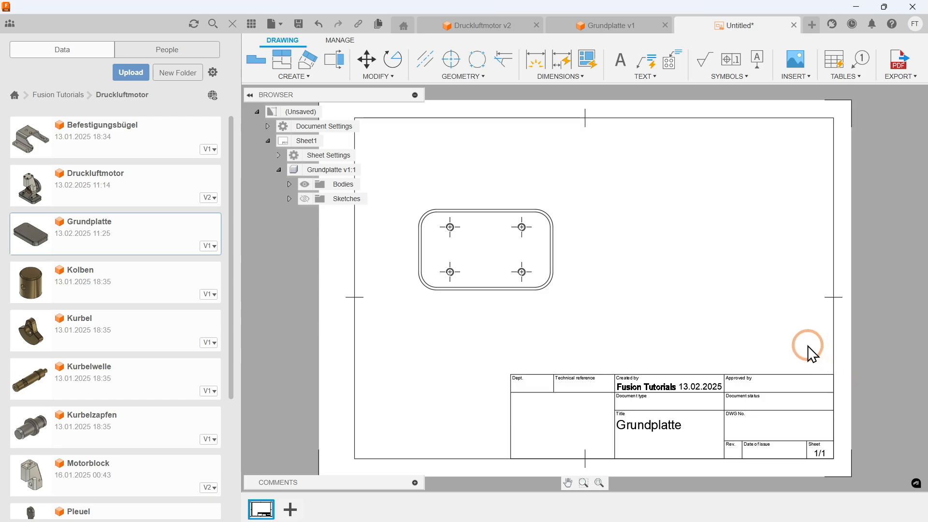
Start a section view from the top view, with a vertical section line A through the two right-hand holes and beyond both plate edges.
{"action": "left_click", "coordinate": [314, 79]}
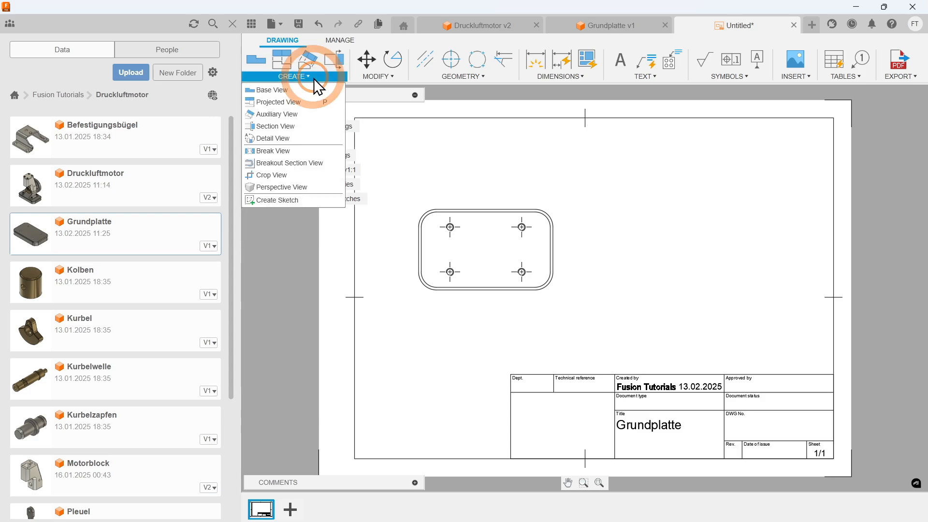
{"action": "left_click", "coordinate": [316, 129]}
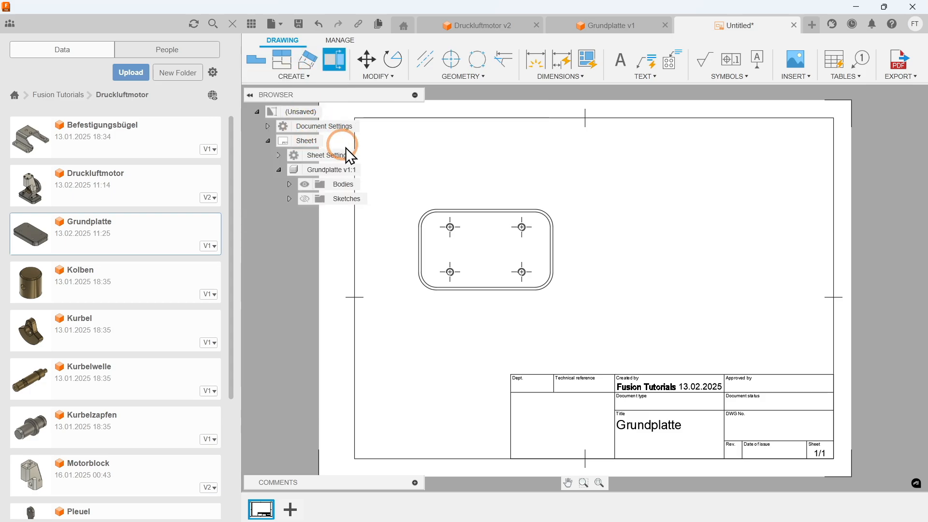
{"action": "left_click", "coordinate": [490, 253]}
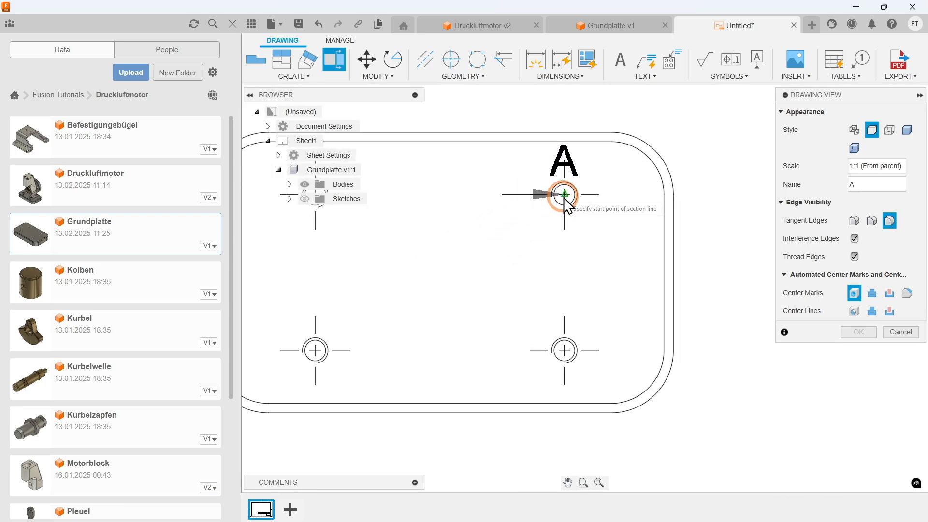
{"action": "middle_click_drag", "start_coordinate": [568, 205], "coordinate": [568, 246]}
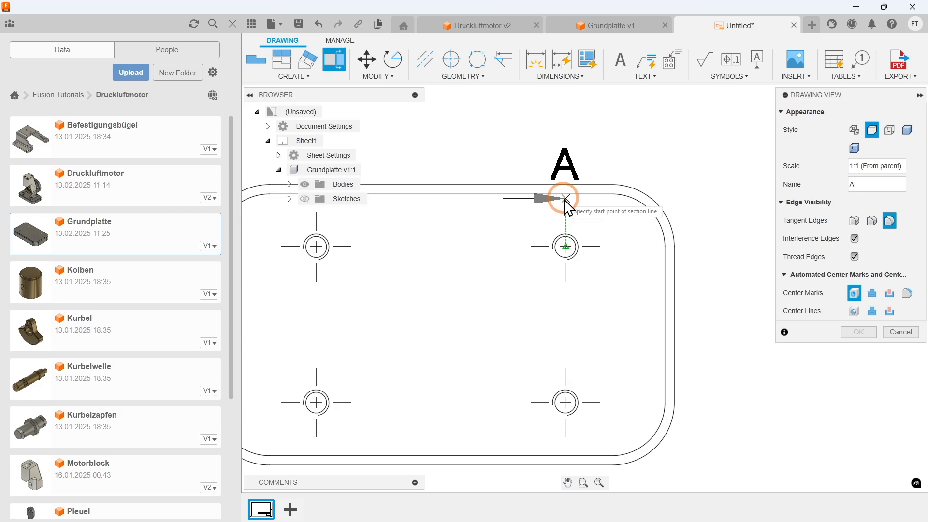
{"action": "left_click", "coordinate": [565, 155]}
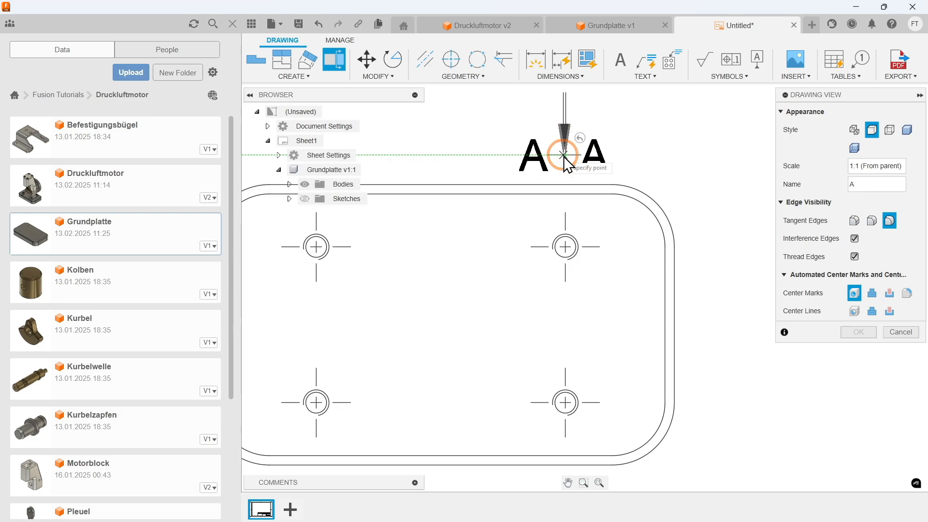
{"action": "middle_click_drag", "start_coordinate": [567, 358], "coordinate": [550, 233]}
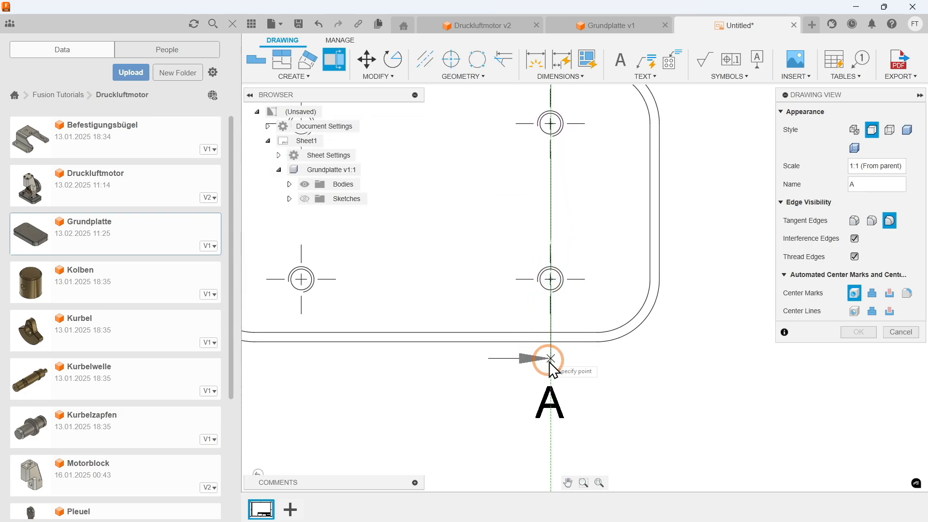
{"action": "left_click", "coordinate": [550, 381]}
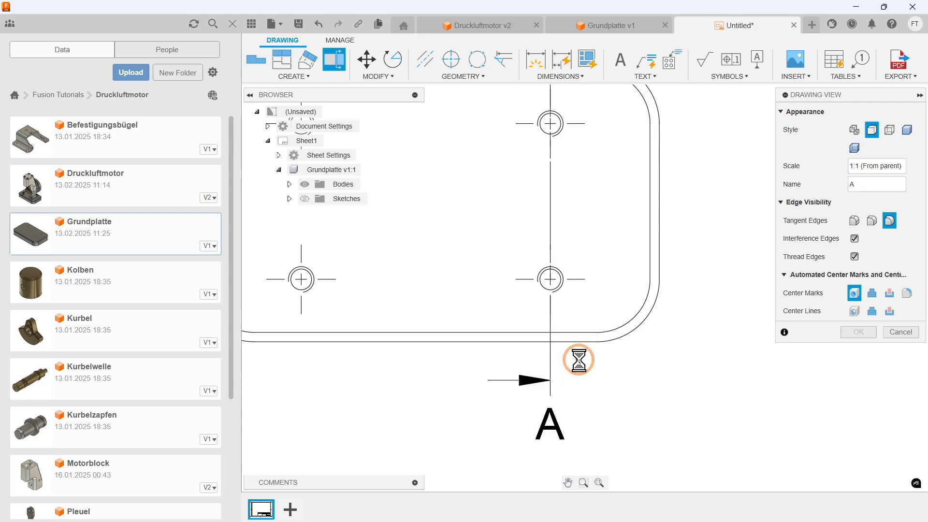
Place section view A-A to the right of the top view, with automatic center lines on the holes.
{"action": "scroll", "coordinate": [579, 361], "scroll_direction": "down", "scroll_amount": 5}
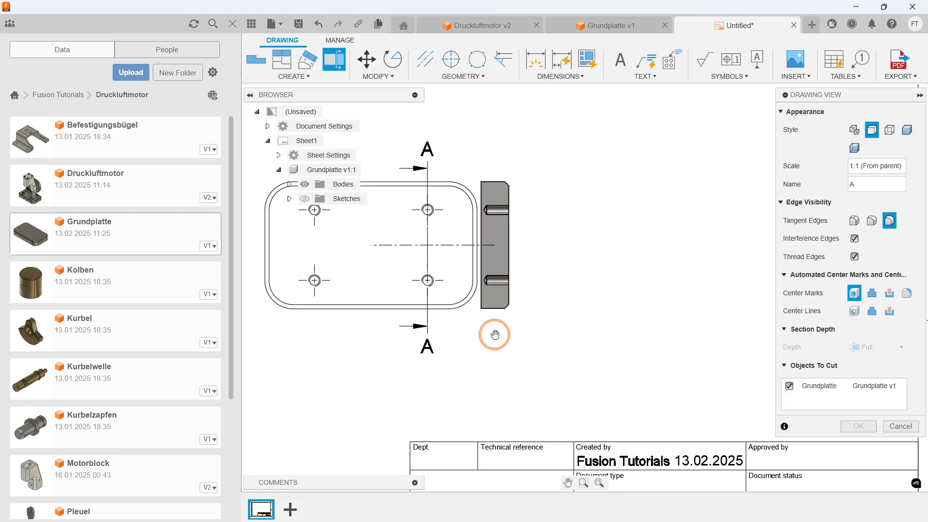
{"action": "left_click", "coordinate": [649, 327]}
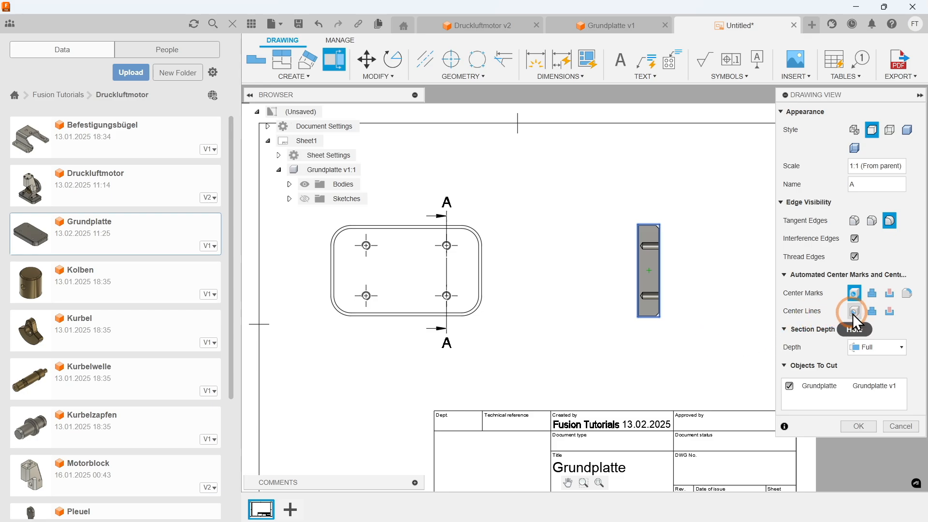
{"action": "left_click", "coordinate": [860, 425]}
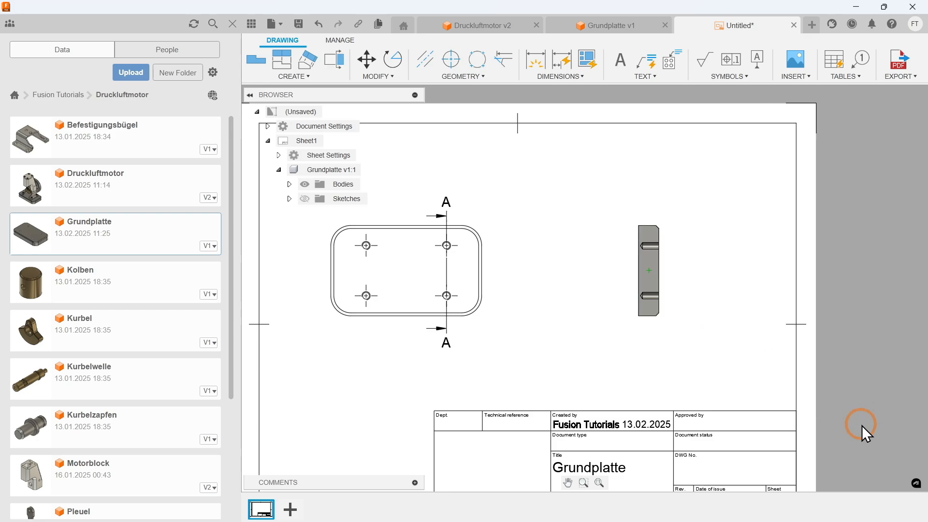
{"action": "middle_click", "coordinate": [736, 360]}
{"action": "middle_click", "coordinate": [736, 360]}
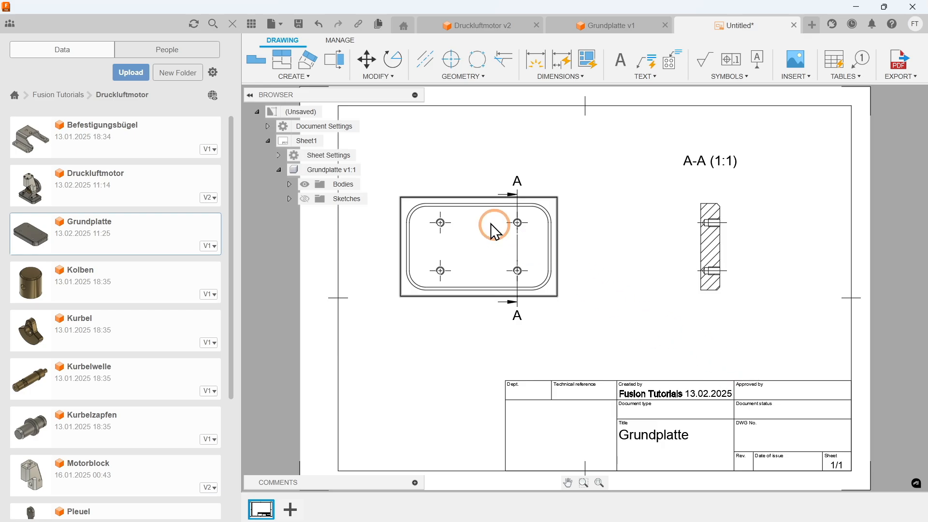
Add vertical and horizontal center lines between the opposite outer edges of the plate's top view.
{"action": "left_click", "coordinate": [252, 25]}
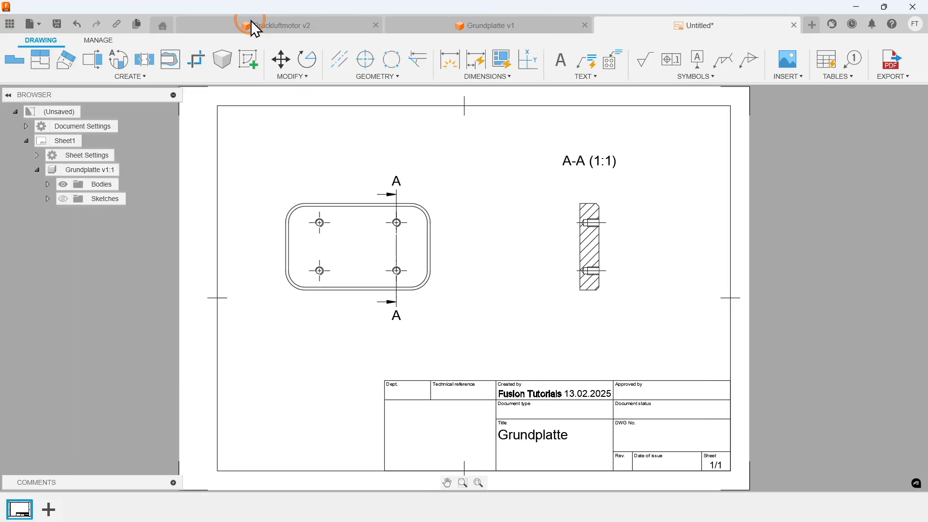
{"action": "left_click", "coordinate": [367, 77]}
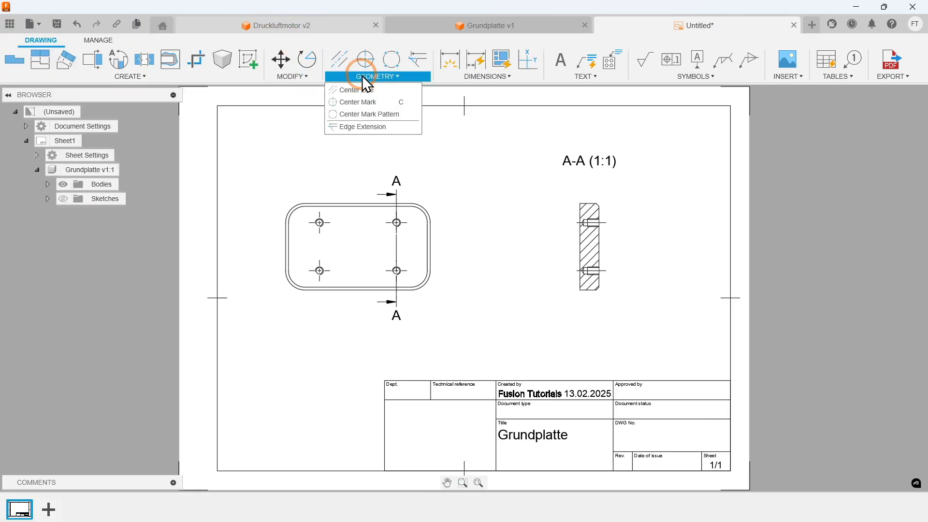
{"action": "left_click", "coordinate": [373, 89]}
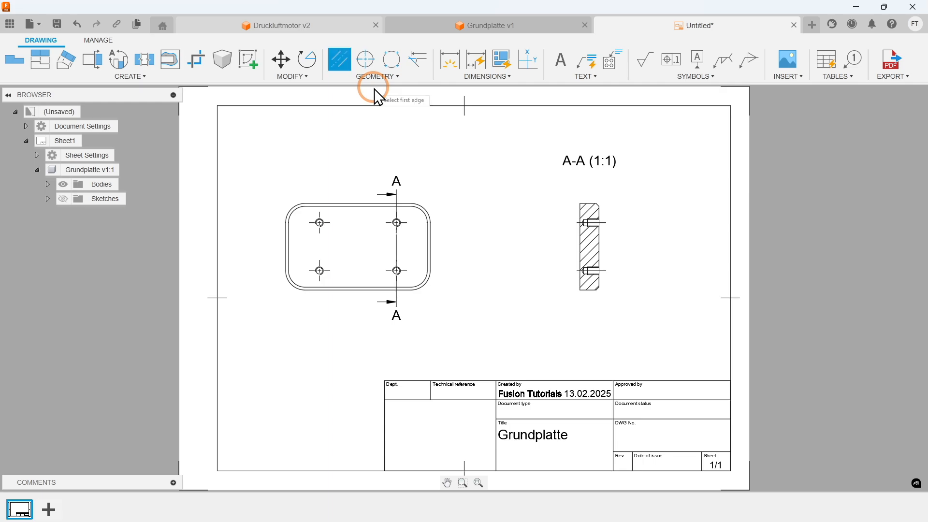
{"action": "left_click", "coordinate": [286, 244]}
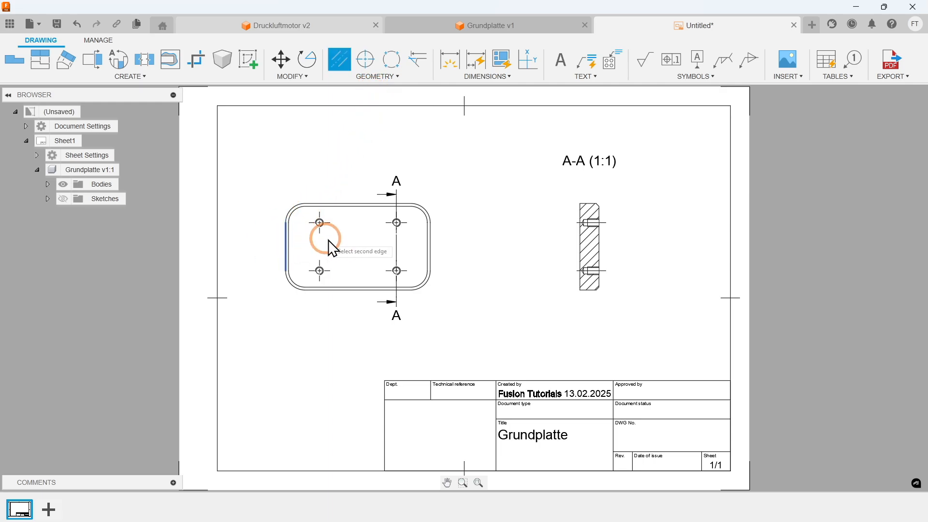
{"action": "left_click", "coordinate": [431, 244]}
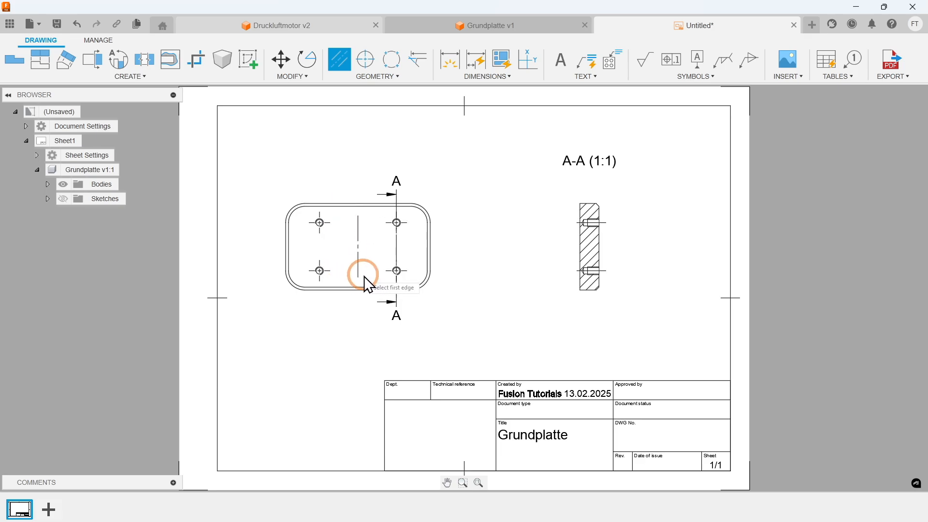
{"action": "left_click", "coordinate": [354, 204]}
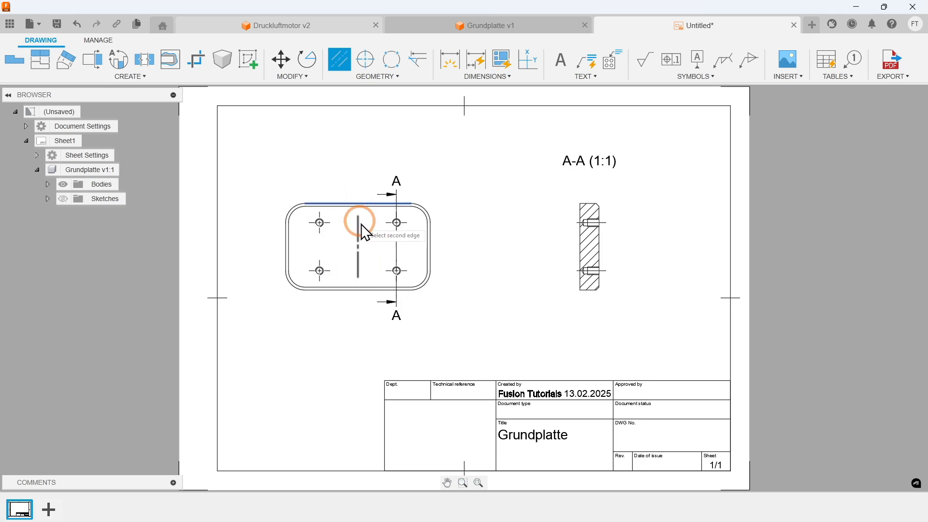
{"action": "left_click", "coordinate": [369, 290]}
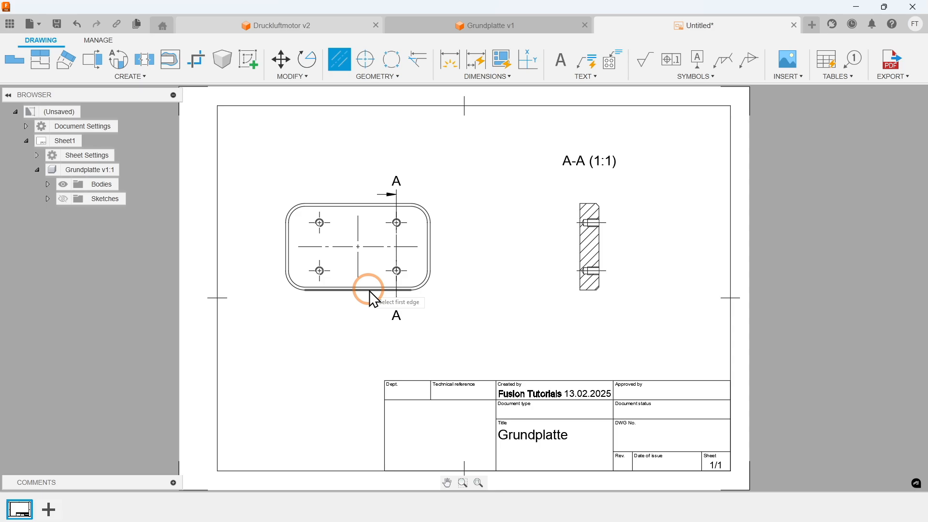
{"action": "key", "text": "Escape"}
Extend both ends of the vertical and horizontal center lines slightly beyond the plate's outline in the top view.
{"action": "left_click", "coordinate": [357, 234]}
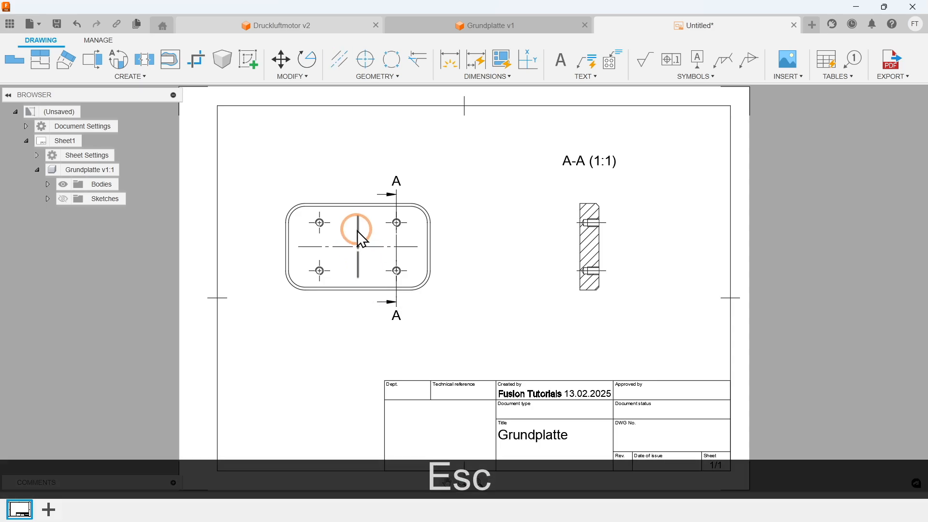
{"action": "left_click_drag", "start_coordinate": [358, 229], "coordinate": [360, 208]}
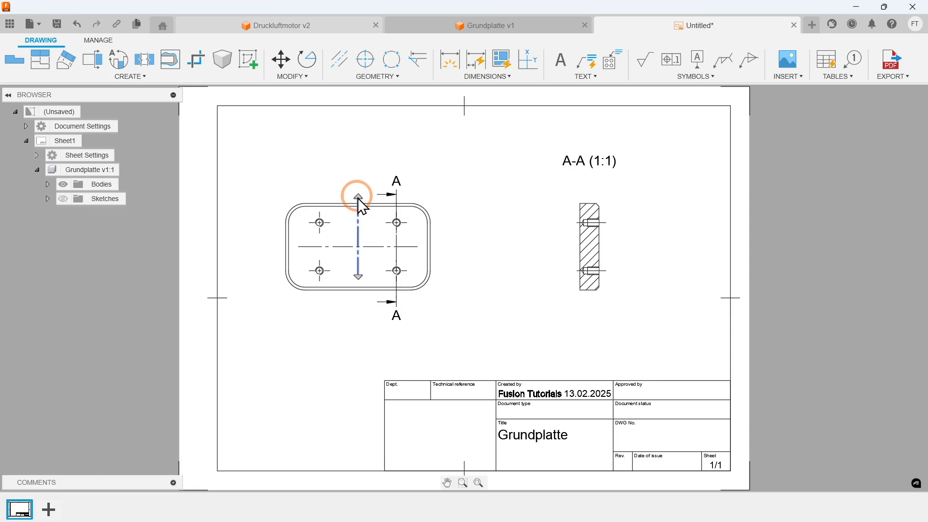
{"action": "left_click_drag", "start_coordinate": [359, 274], "coordinate": [358, 295]}
{"action": "left_click", "coordinate": [371, 246]}
{"action": "left_click_drag", "start_coordinate": [299, 247], "coordinate": [276, 253]}
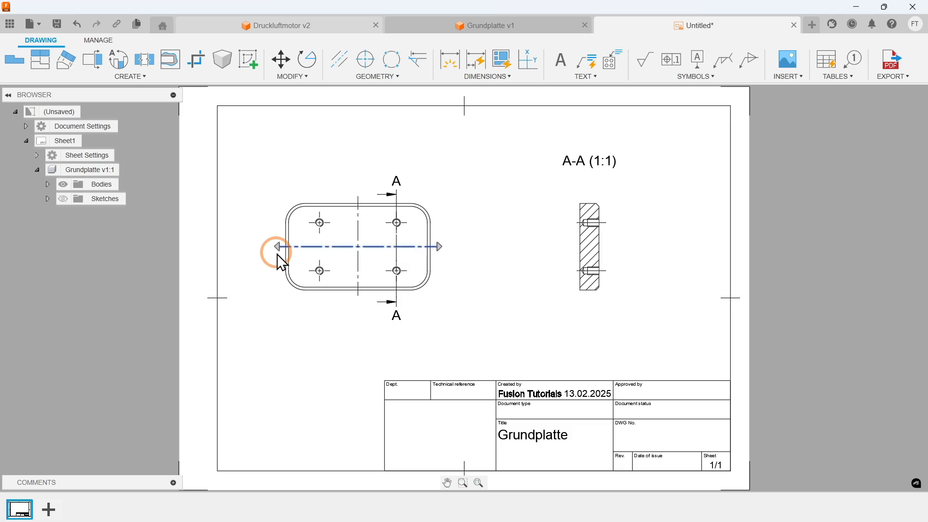
{"action": "left_click", "coordinate": [479, 196]}
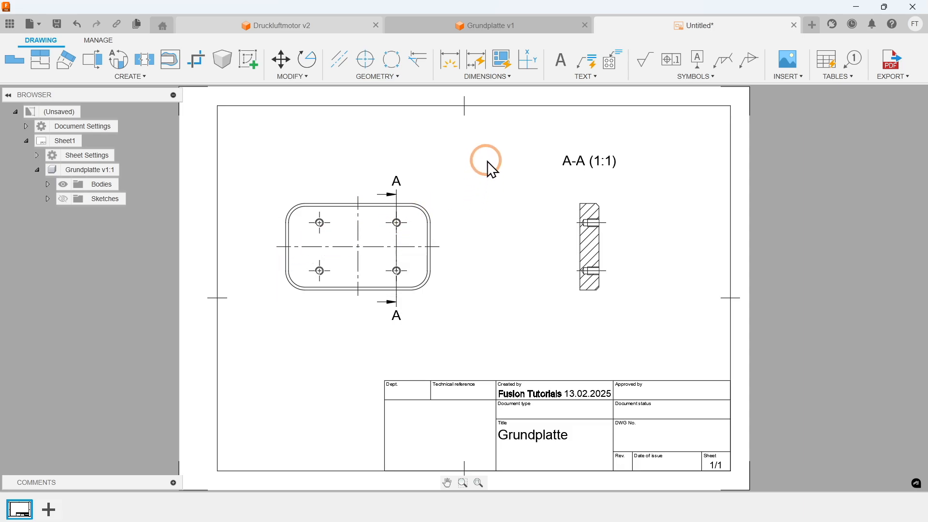
Dimension the horizontal spacing between the two upper holes, placing the dimension above the plate in the top view.
{"action": "left_click", "coordinate": [497, 77]}
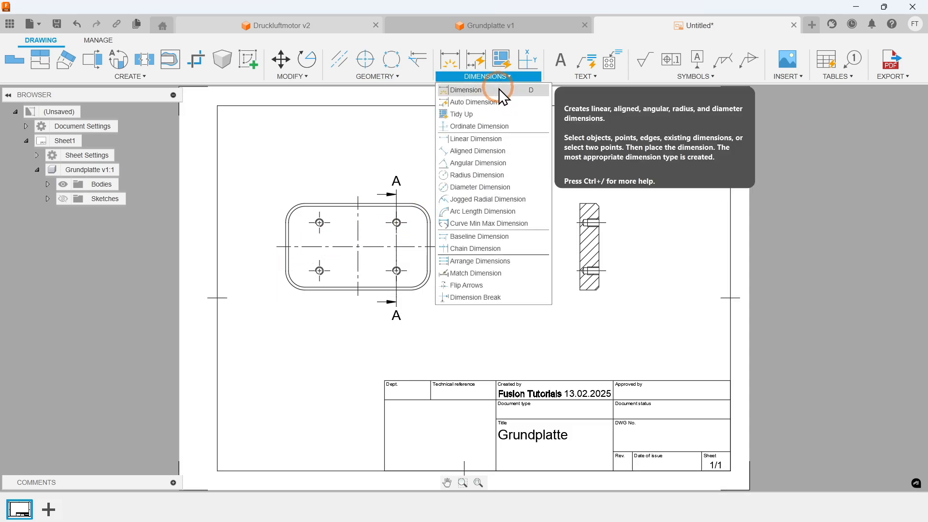
{"action": "left_click", "coordinate": [500, 89]}
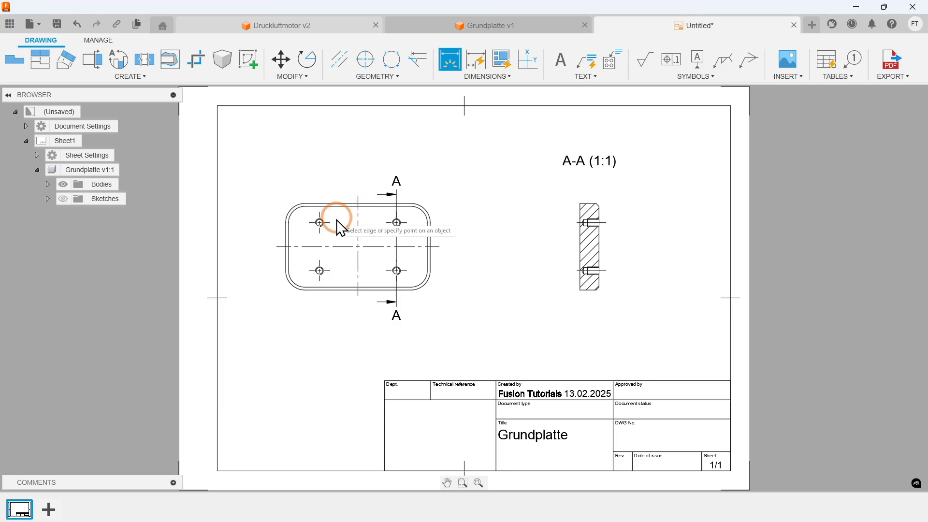
{"action": "scroll", "coordinate": [333, 229], "scroll_direction": "up", "scroll_amount": 3}
{"action": "scroll", "coordinate": [333, 231], "scroll_direction": "up", "scroll_amount": 3}
{"action": "left_click", "coordinate": [306, 222]}
{"action": "left_click", "coordinate": [543, 226]}
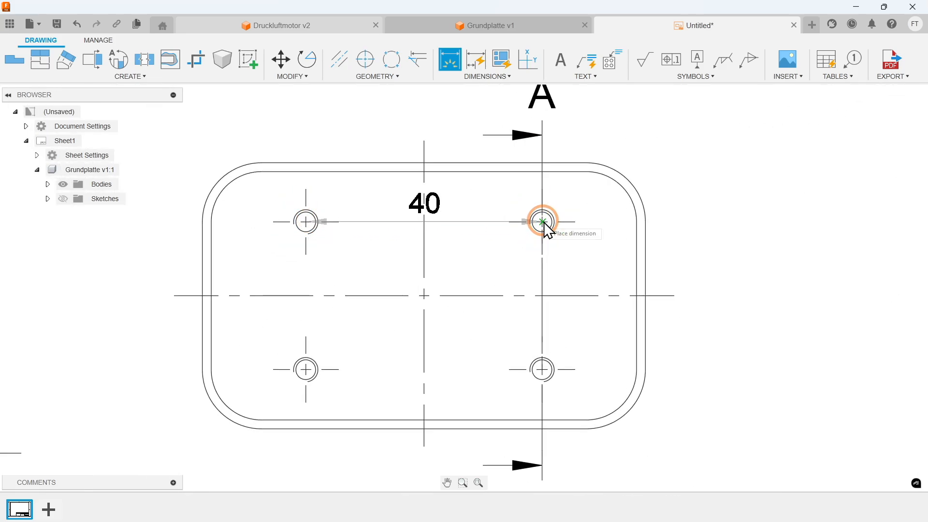
{"action": "scroll", "coordinate": [547, 230], "scroll_direction": "down", "scroll_amount": 3}
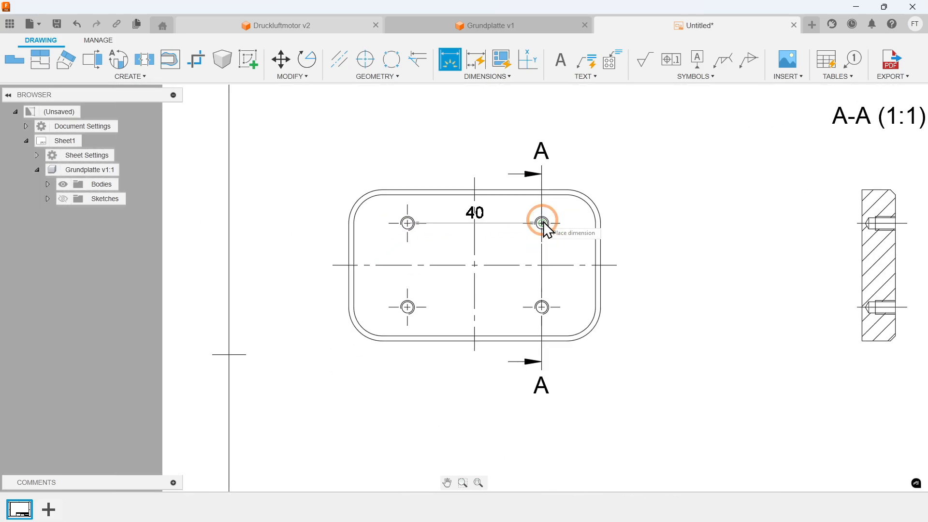
{"action": "left_click", "coordinate": [489, 155]}
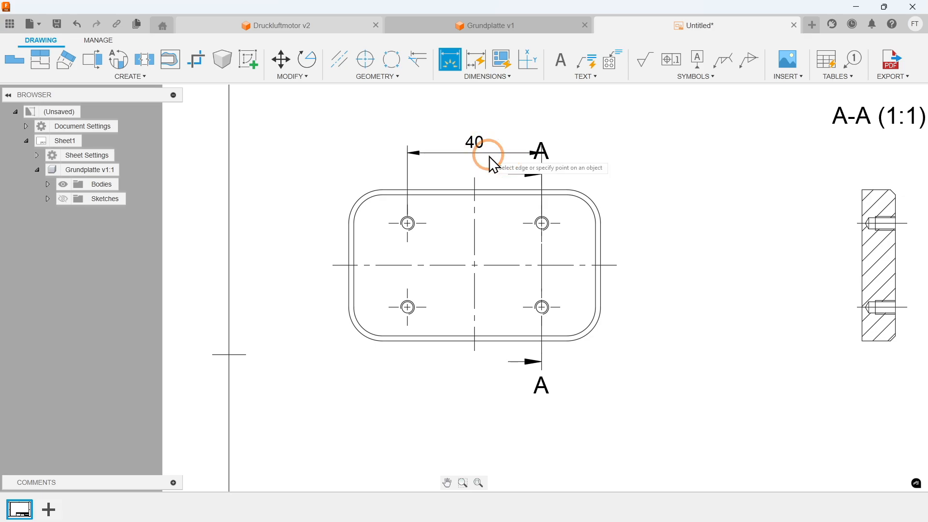
Dimension the vertical spacing between the two left-hand holes, placing the dimension to the left of the plate.
{"action": "left_click", "coordinate": [408, 223]}
{"action": "left_click", "coordinate": [407, 306]}
{"action": "left_click", "coordinate": [321, 295]}
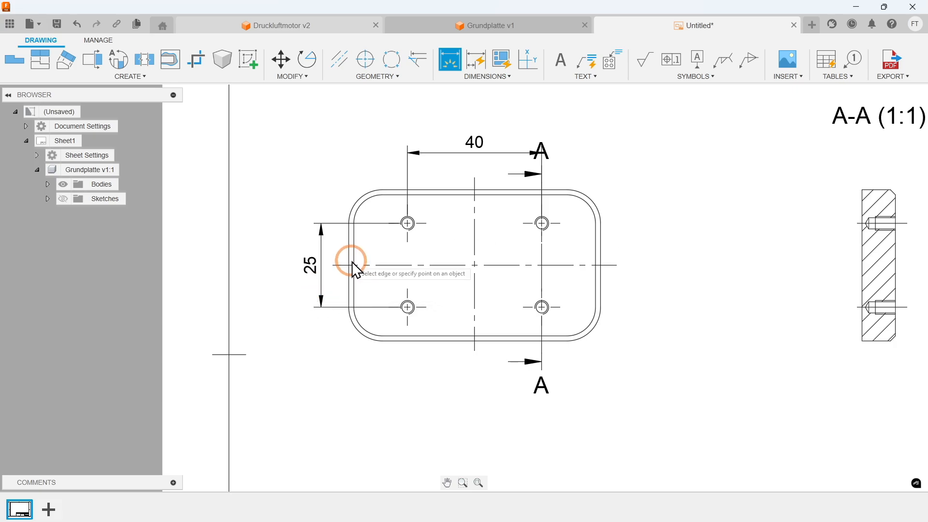
Dimension the plate's overall width between its outer side edges, placed above the horizontal hole-spacing dimension.
{"action": "left_click", "coordinate": [350, 249]}
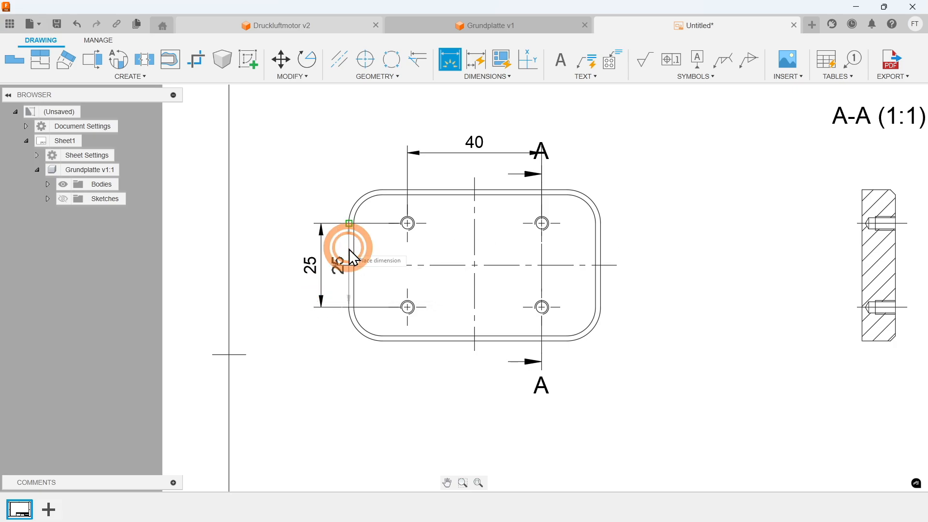
{"action": "left_click", "coordinate": [601, 249]}
{"action": "scroll", "coordinate": [598, 248], "scroll_direction": "down", "scroll_amount": 2}
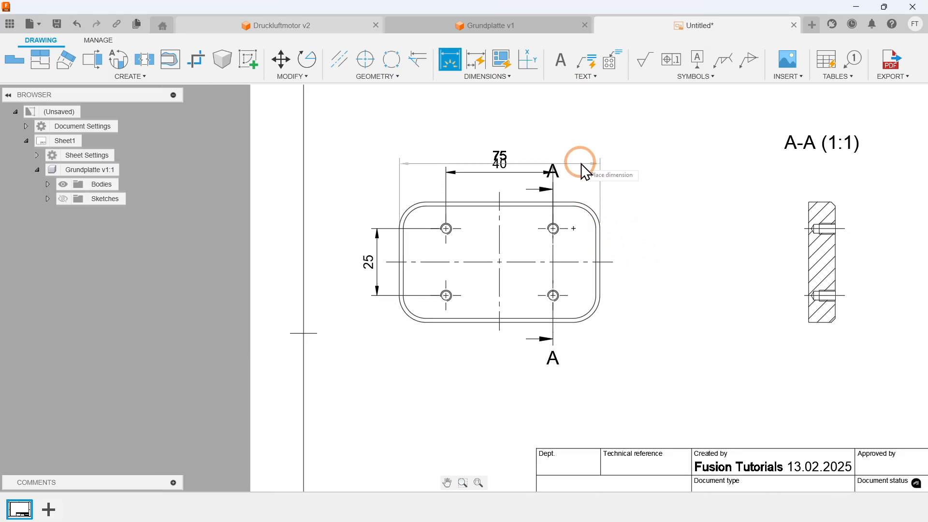
{"action": "left_click", "coordinate": [558, 150]}
Dimension the plate's overall height left of the hole-spacing dimension, and the outer radius of its upper-right corner outside the outline.
{"action": "left_click", "coordinate": [520, 202]}
{"action": "left_click", "coordinate": [514, 319]}
{"action": "left_click", "coordinate": [358, 320]}
{"action": "left_click", "coordinate": [589, 210]}
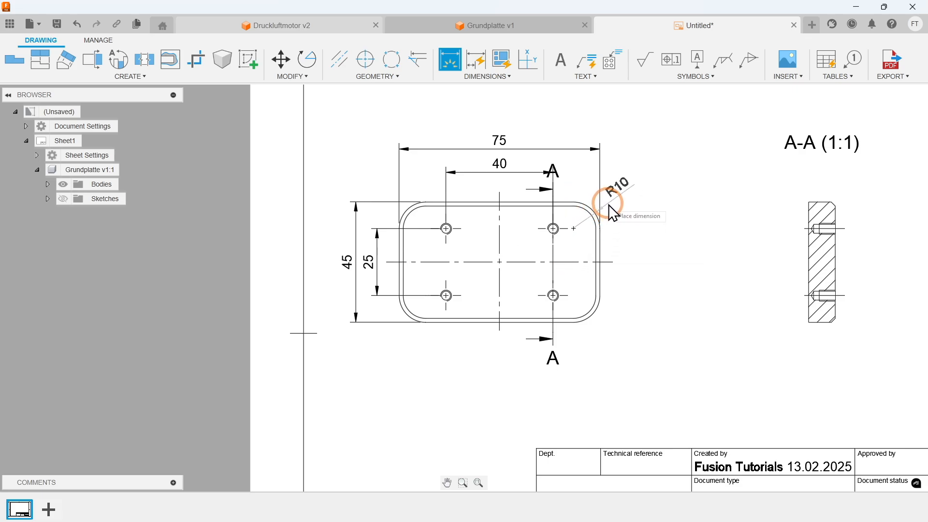
{"action": "left_click", "coordinate": [616, 221]}
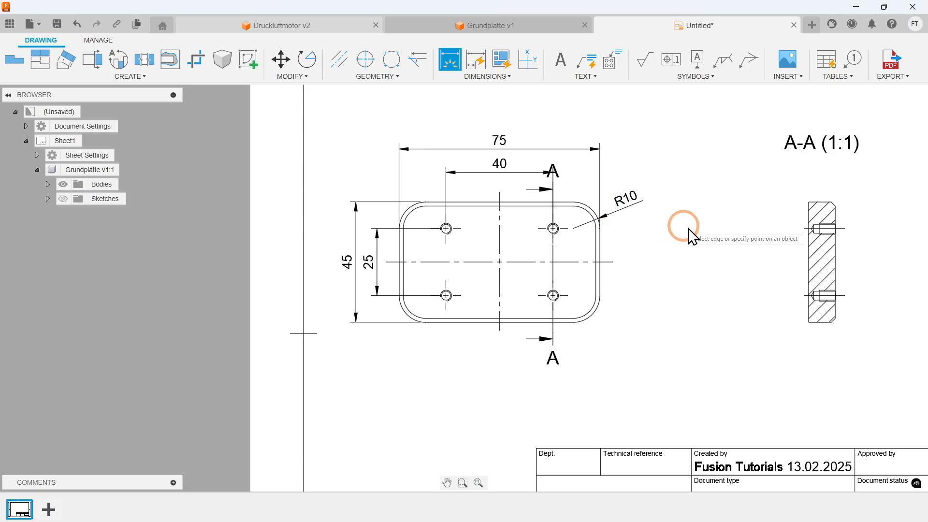
Dimension the horizontal width of the upper edge chamfer in section view A-A, placed just above the section.
{"action": "scroll", "coordinate": [857, 220], "scroll_direction": "up", "scroll_amount": 5}
{"action": "scroll", "coordinate": [858, 211], "scroll_direction": "up", "scroll_amount": 2}
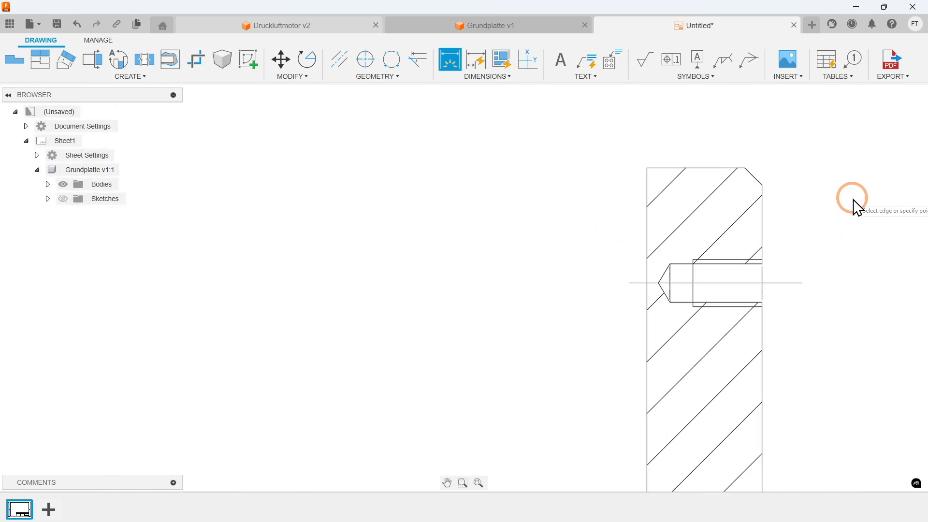
{"action": "scroll", "coordinate": [751, 173], "scroll_direction": "down", "scroll_amount": 5}
{"action": "left_click", "coordinate": [751, 172]}
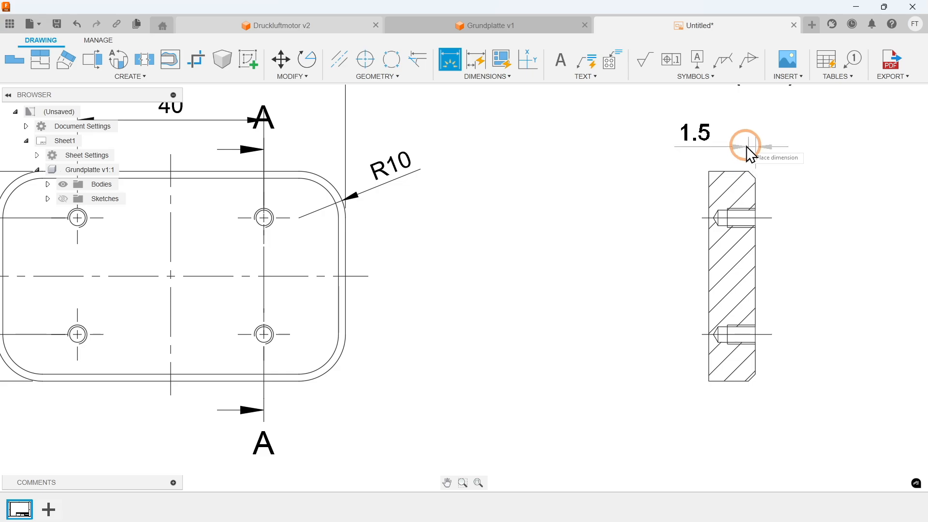
{"action": "middle_click_drag", "start_coordinate": [742, 130], "coordinate": [736, 156]}
{"action": "left_click", "coordinate": [736, 155]}
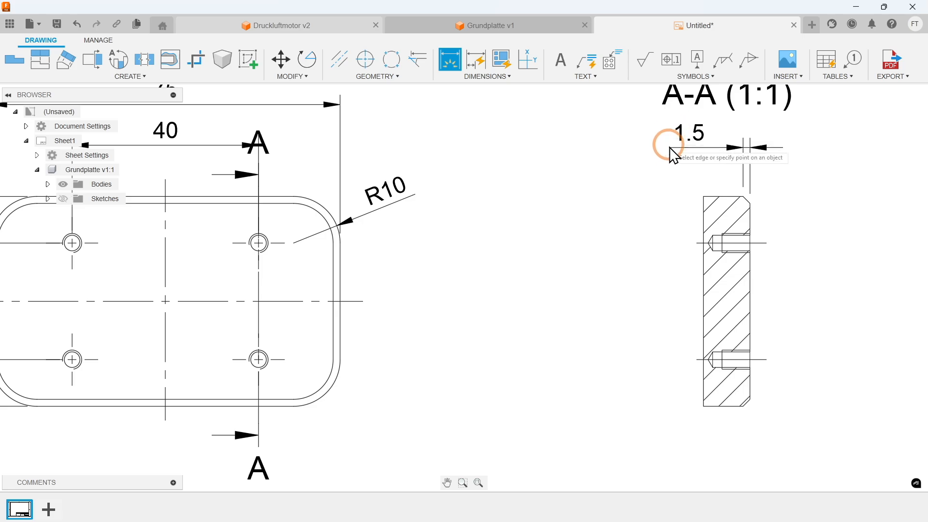
Dimension the plate's thickness in section view A-A, placed above the chamfer dimension, and finish dimensioning.
{"action": "left_click", "coordinate": [703, 233]}
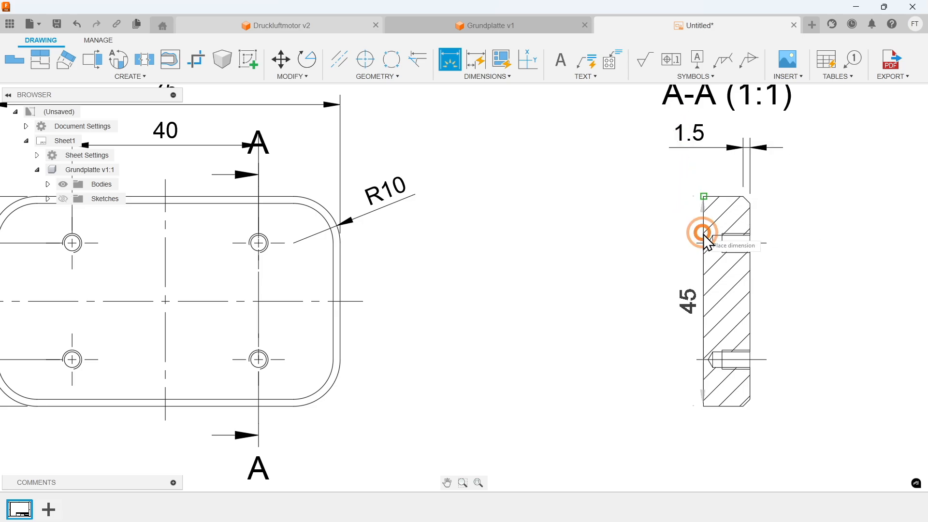
{"action": "scroll", "coordinate": [751, 289], "scroll_direction": "down", "scroll_amount": 2}
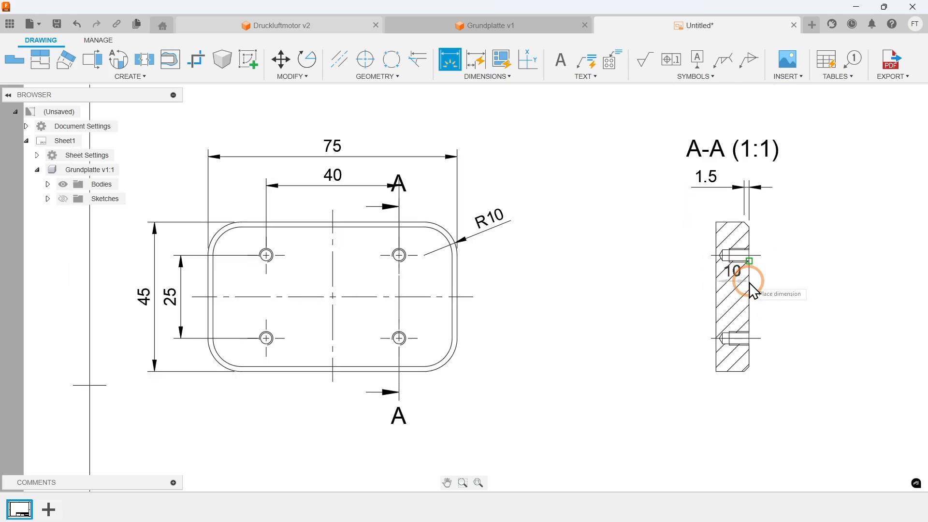
{"action": "left_click", "coordinate": [731, 163]}
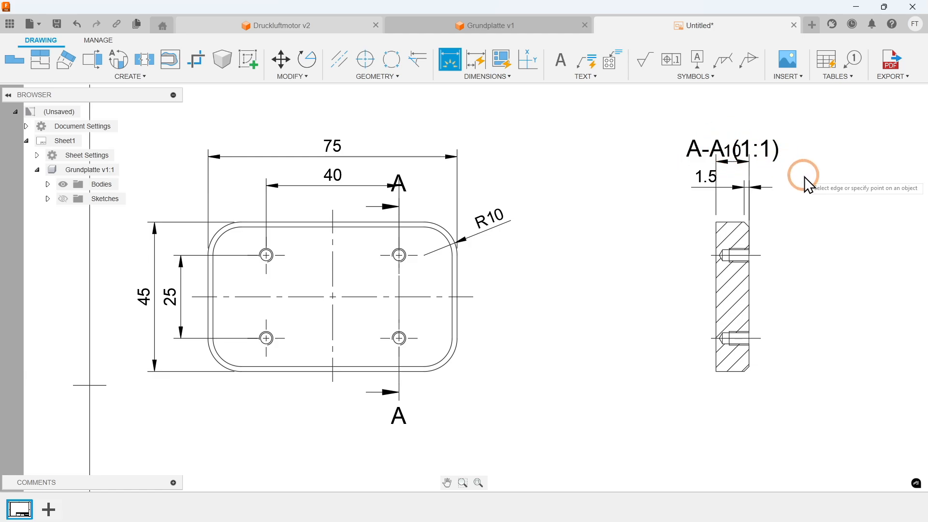
{"action": "key", "text": "Escape"}
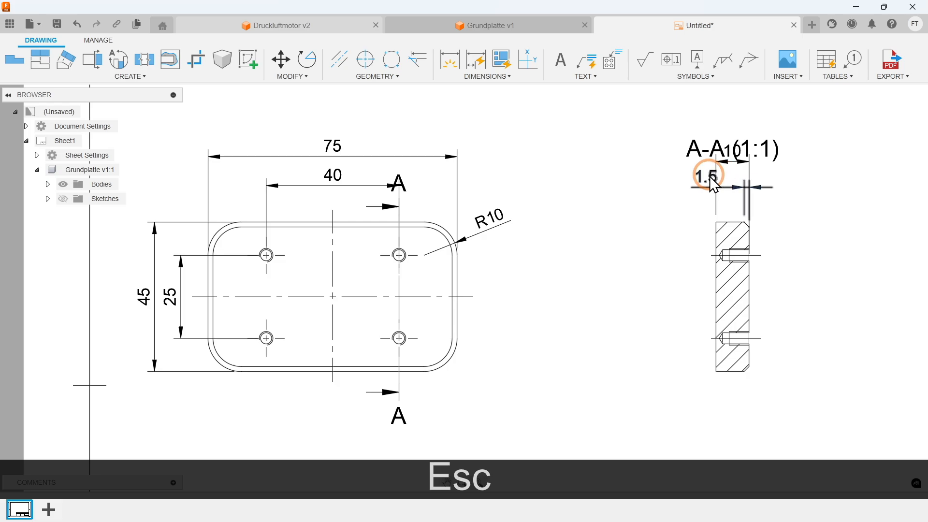
Append "x45°" to the chamfer dimension's text in section view A-A.
{"action": "double_click", "coordinate": [709, 177]}
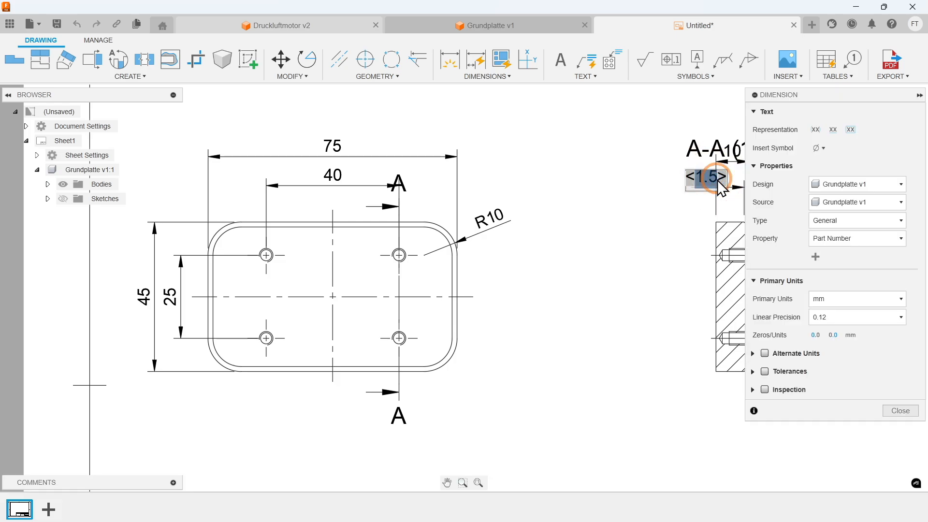
{"action": "key", "text": "Right"}
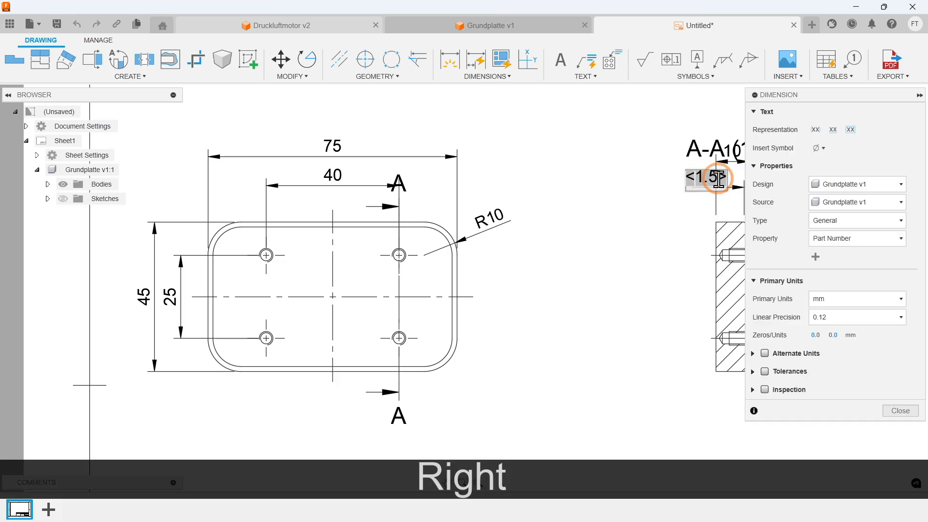
{"action": "type", "text": "x45"}
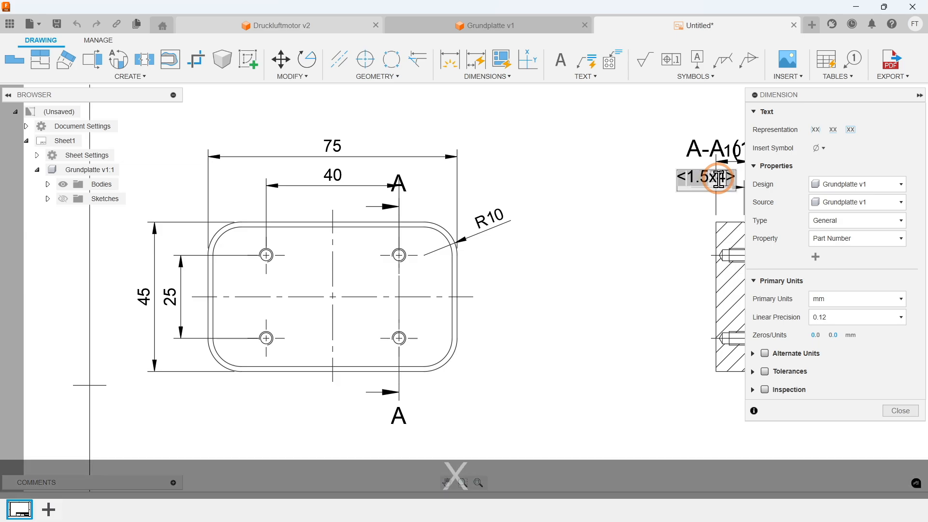
{"action": "type", "text": "°"}
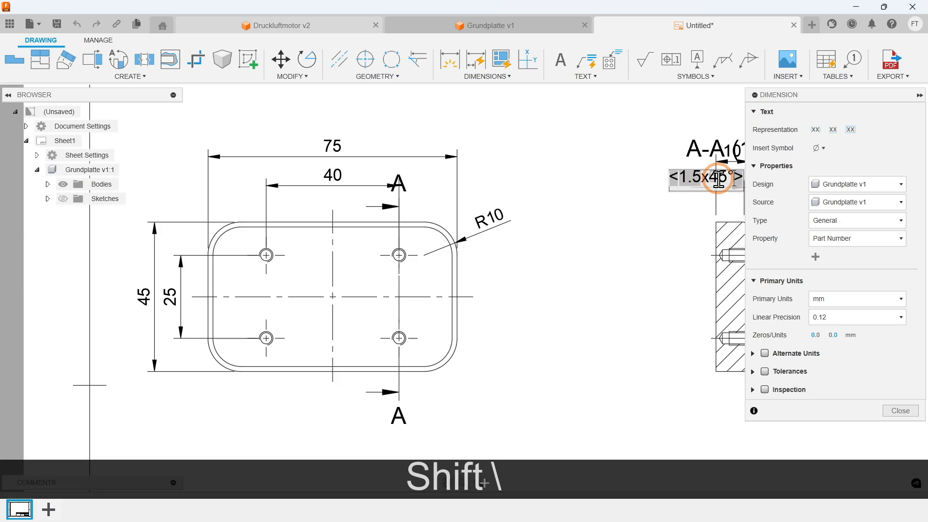
{"action": "key", "text": "Return"}
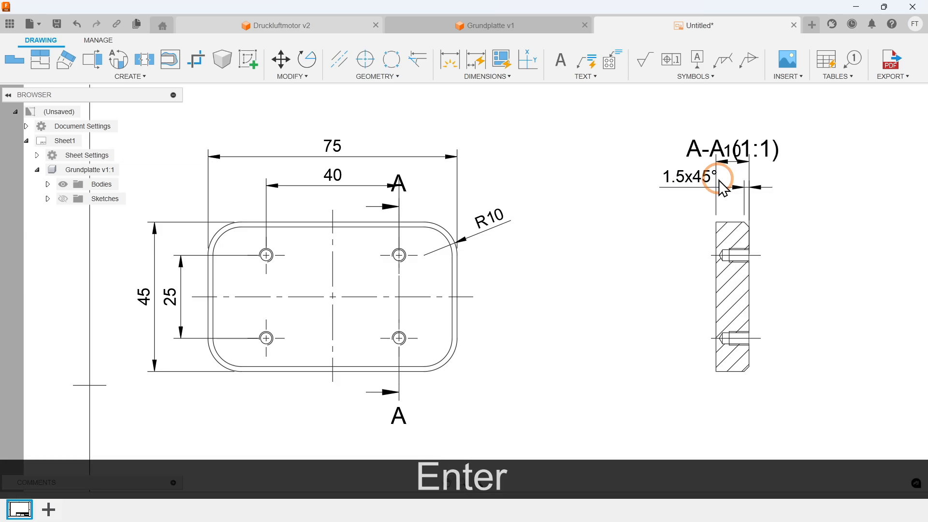
Add the prefix "4x" to the corner radius dimension's text in the top view.
{"action": "double_click", "coordinate": [493, 218]}
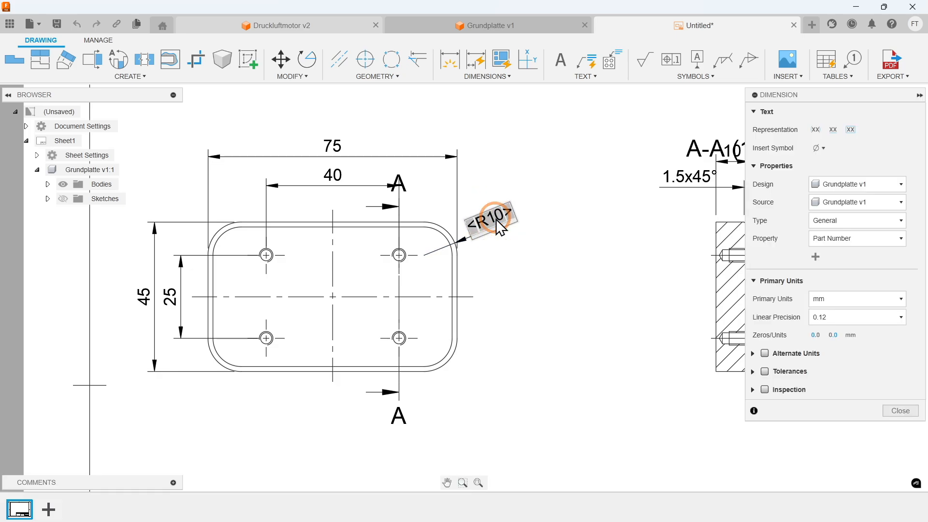
{"action": "key", "text": "Left"}
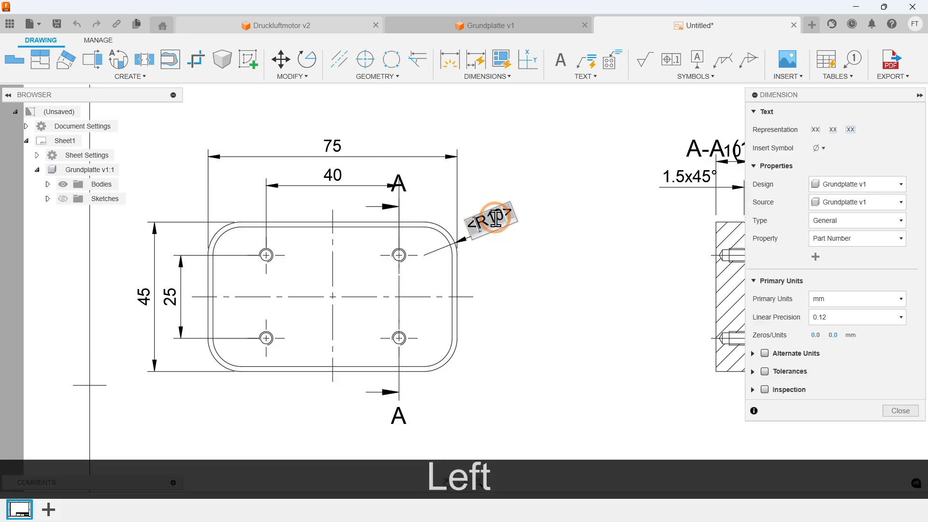
{"action": "type", "text": "4x"}
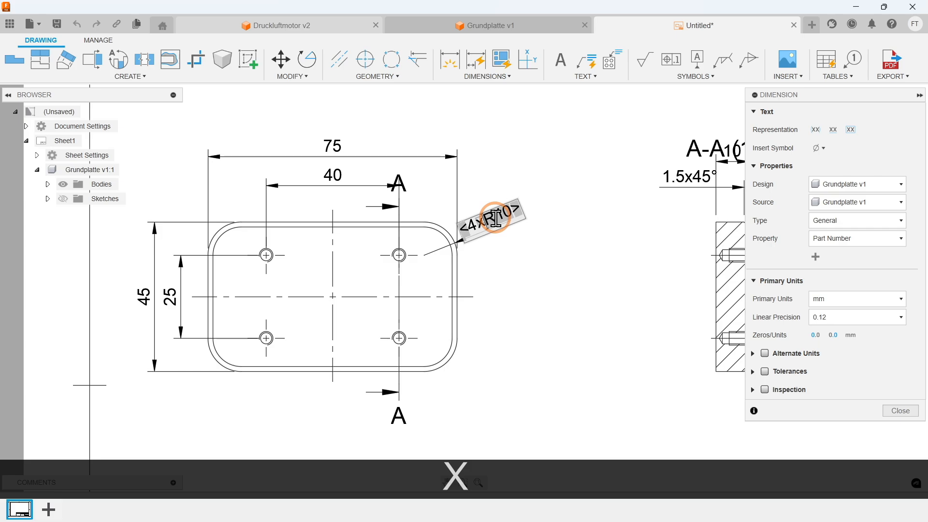
{"action": "key", "text": "Return"}
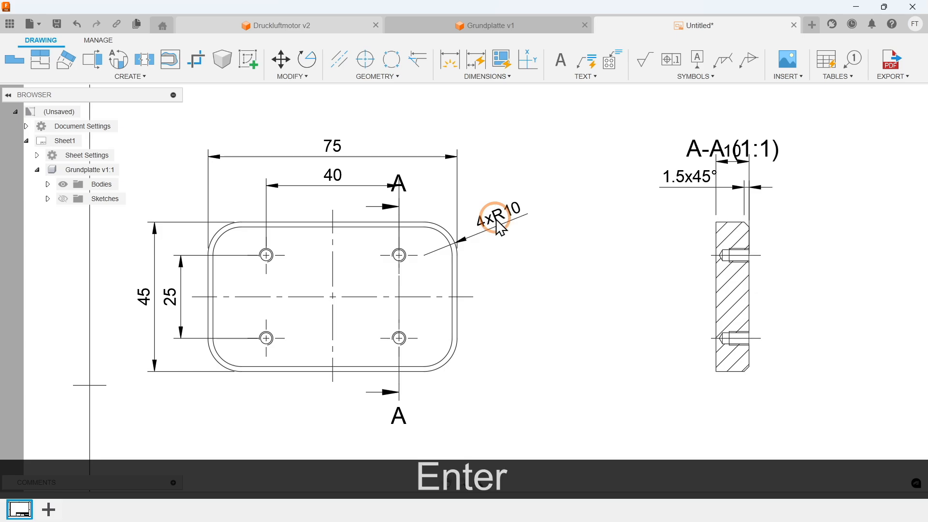
{"action": "middle_click", "coordinate": [489, 280]}
{"action": "middle_click", "coordinate": [489, 279]}
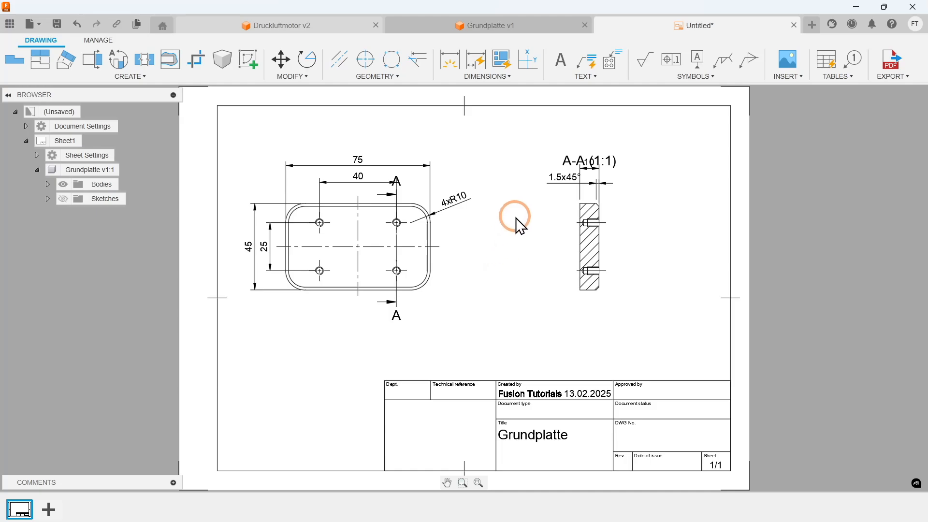
Add a hole and thread note to the lower-right hole's thread in the top view, with its text outside the plate's lower-right corner.
{"action": "left_click", "coordinate": [593, 79]}
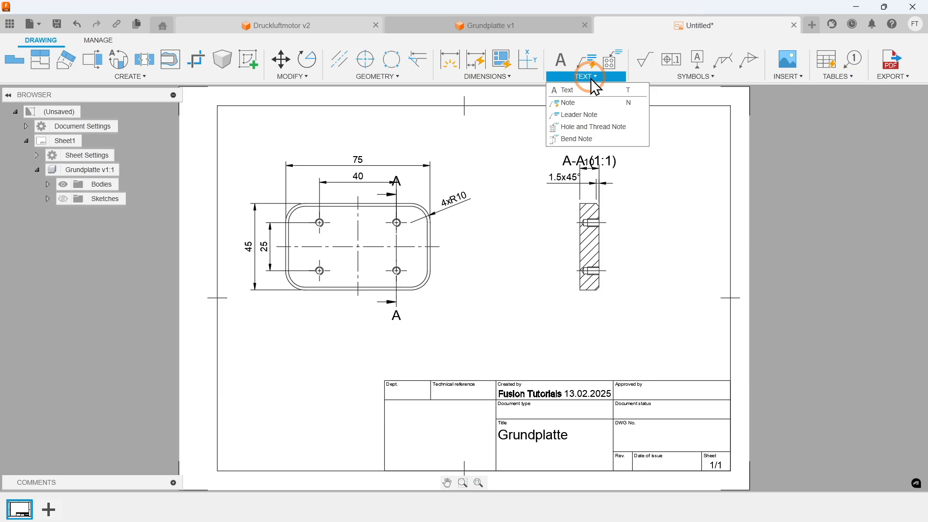
{"action": "left_click", "coordinate": [594, 127]}
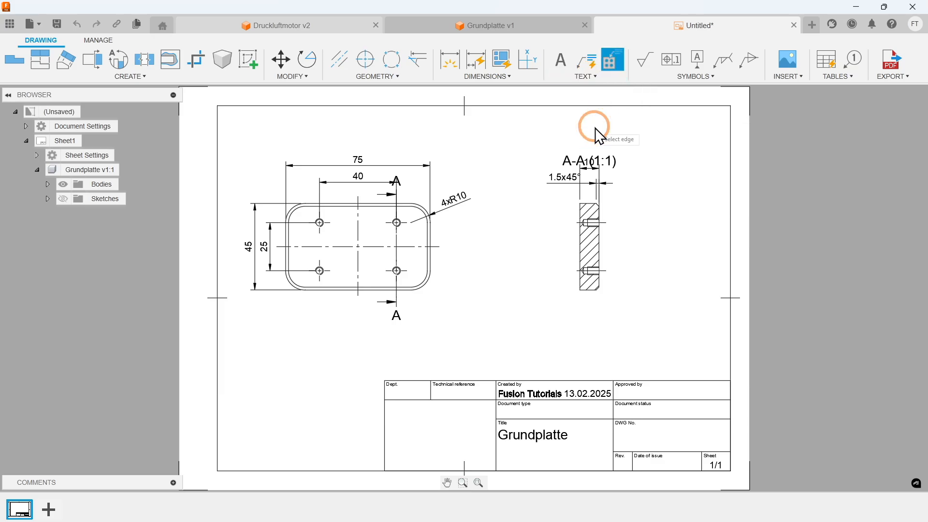
{"action": "scroll", "coordinate": [410, 260], "scroll_direction": "up", "scroll_amount": 5}
{"action": "scroll", "coordinate": [392, 289], "scroll_direction": "up", "scroll_amount": 3}
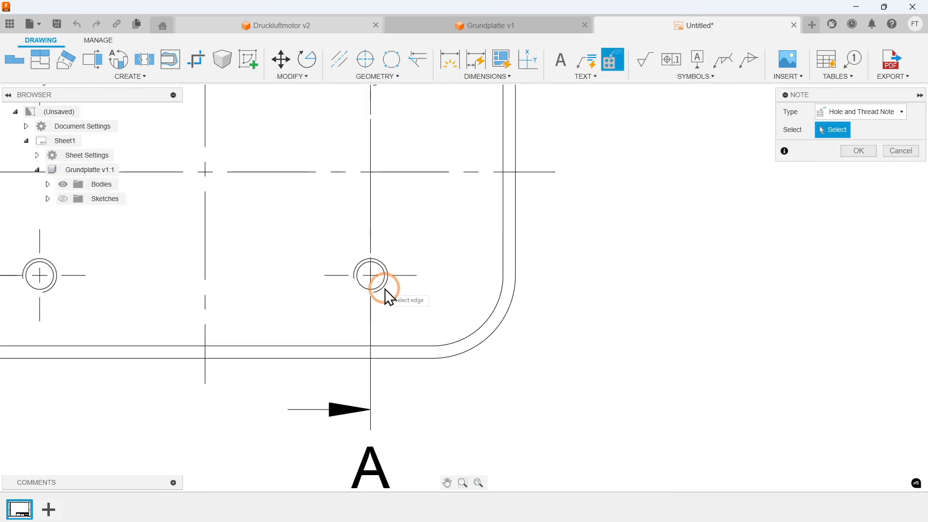
{"action": "left_click", "coordinate": [383, 287]}
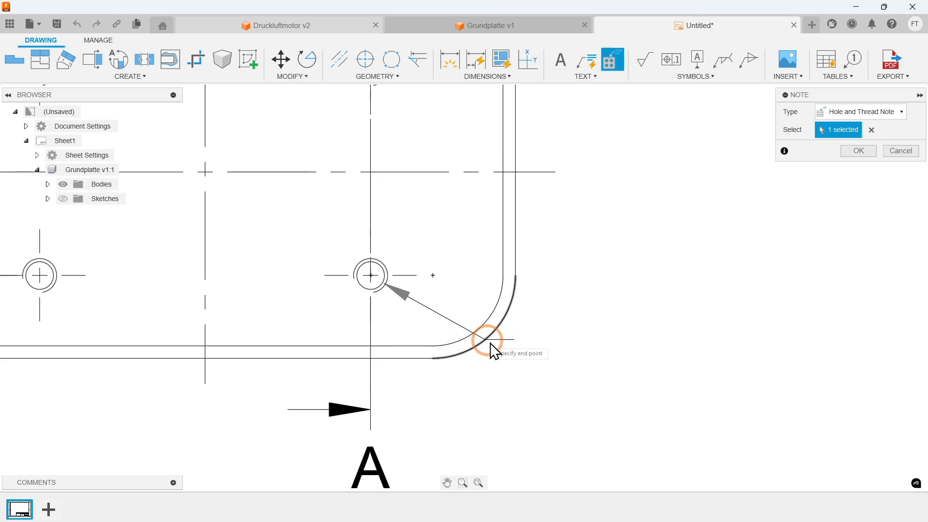
{"action": "left_click", "coordinate": [616, 425]}
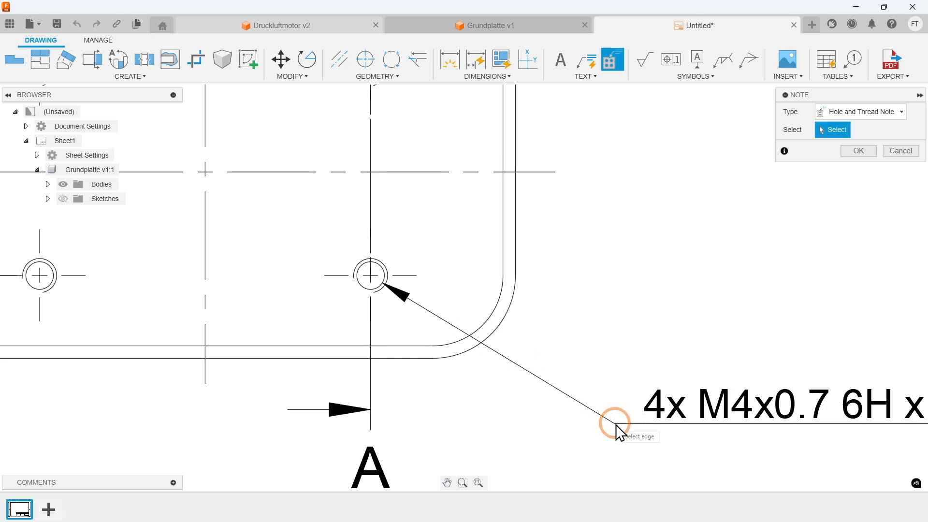
{"action": "scroll", "coordinate": [615, 424], "scroll_direction": "down", "scroll_amount": 3}
{"action": "middle_click_drag", "start_coordinate": [627, 430], "coordinate": [542, 284]}
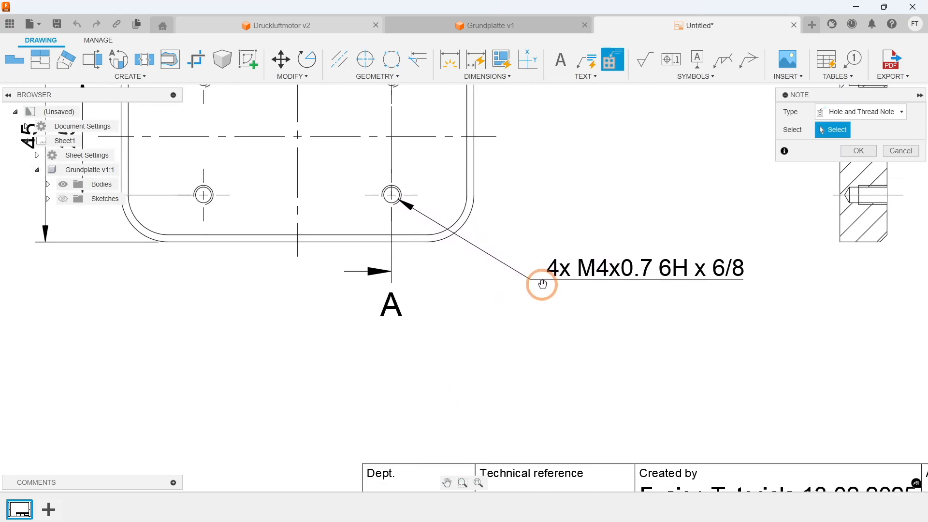
{"action": "scroll", "coordinate": [545, 290], "scroll_direction": "down", "scroll_amount": 1}
{"action": "left_click", "coordinate": [818, 192]}
{"action": "left_click", "coordinate": [849, 157]}
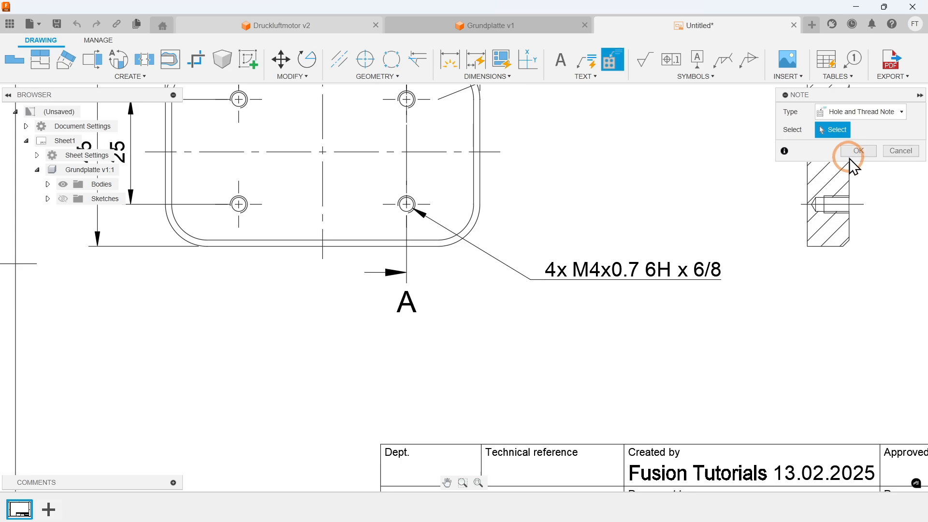
{"action": "middle_click", "coordinate": [808, 300]}
{"action": "middle_click", "coordinate": [808, 300]}
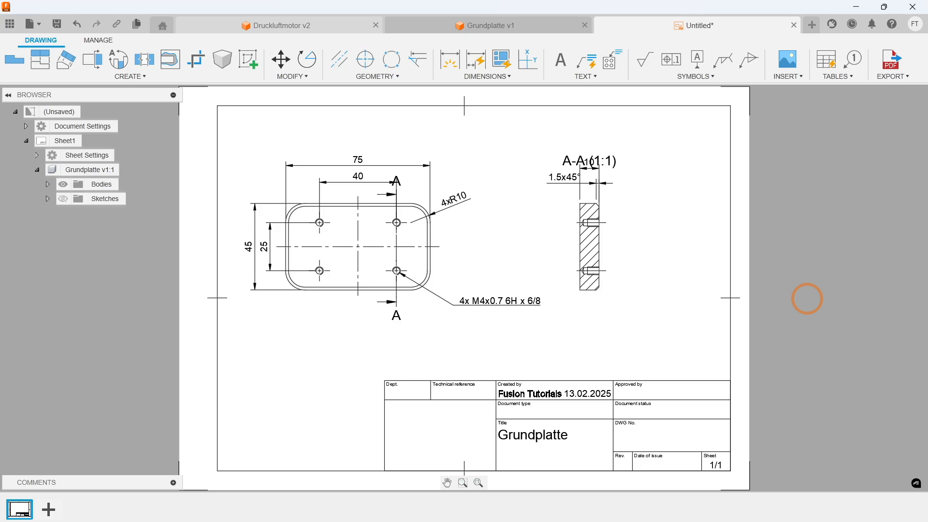
Move the A-A (1:1) label above the thickness dimension and the 1.5x45° chamfer text to the right of the section view.
{"action": "scroll", "coordinate": [672, 250], "scroll_direction": "up", "scroll_amount": 2}
{"action": "middle_click_drag", "start_coordinate": [604, 148], "coordinate": [594, 246]}
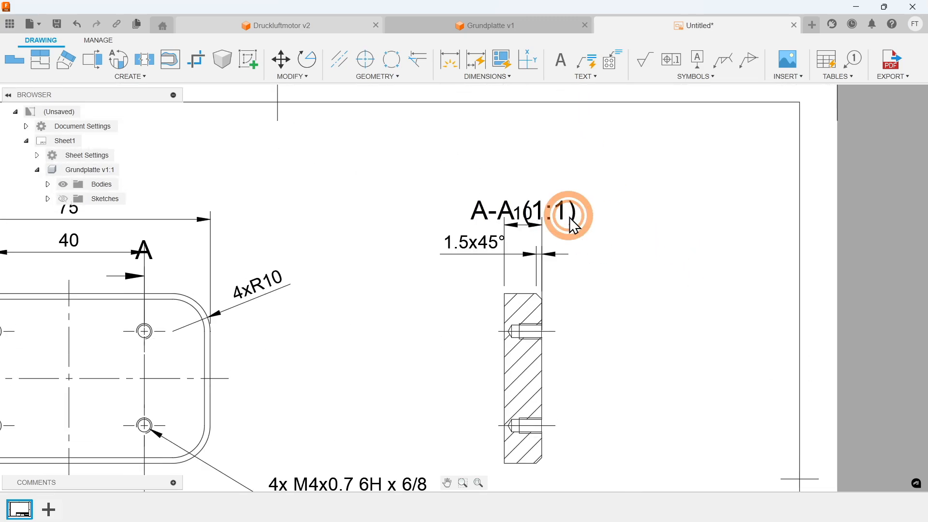
{"action": "left_click_drag", "start_coordinate": [569, 214], "coordinate": [567, 174]}
{"action": "left_click_drag", "start_coordinate": [566, 260], "coordinate": [577, 253]}
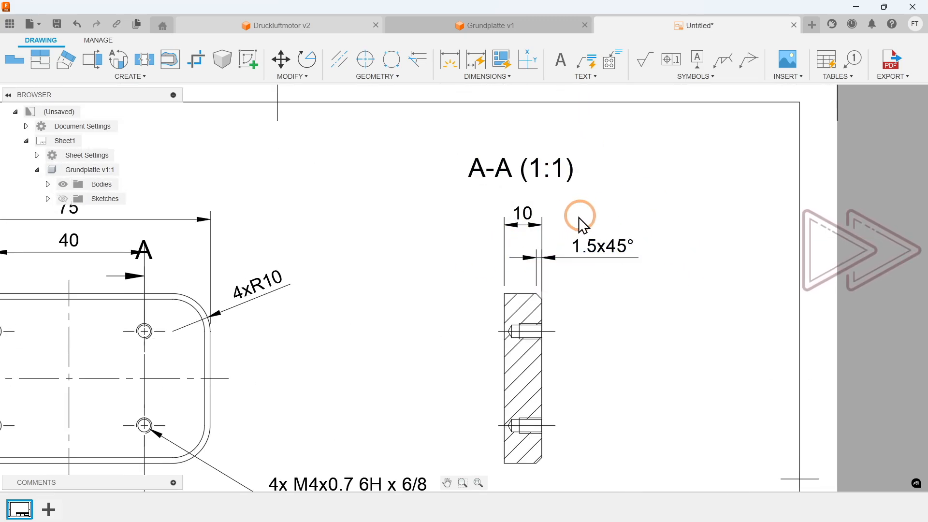
{"action": "left_click", "coordinate": [523, 209]}
{"action": "middle_click_drag", "start_coordinate": [407, 270], "coordinate": [620, 216]}
{"action": "key", "text": "Escape"}
Move both section letters A to the left beside their arrows and shift the thread note slightly closer to the plate.
{"action": "left_click", "coordinate": [359, 198]}
{"action": "left_click_drag", "start_coordinate": [359, 198], "coordinate": [308, 217]}
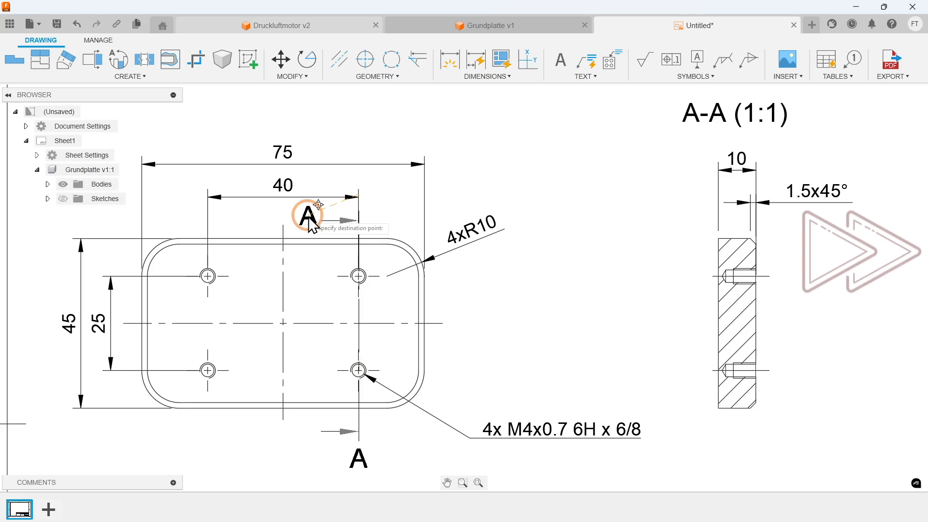
{"action": "middle_click_drag", "start_coordinate": [383, 389], "coordinate": [407, 326]}
{"action": "left_click_drag", "start_coordinate": [382, 395], "coordinate": [325, 373]}
{"action": "left_click_drag", "start_coordinate": [501, 379], "coordinate": [474, 378]}
{"action": "left_click", "coordinate": [603, 310]}
{"action": "middle_click", "coordinate": [602, 309]}
{"action": "middle_click", "coordinate": [602, 309]}
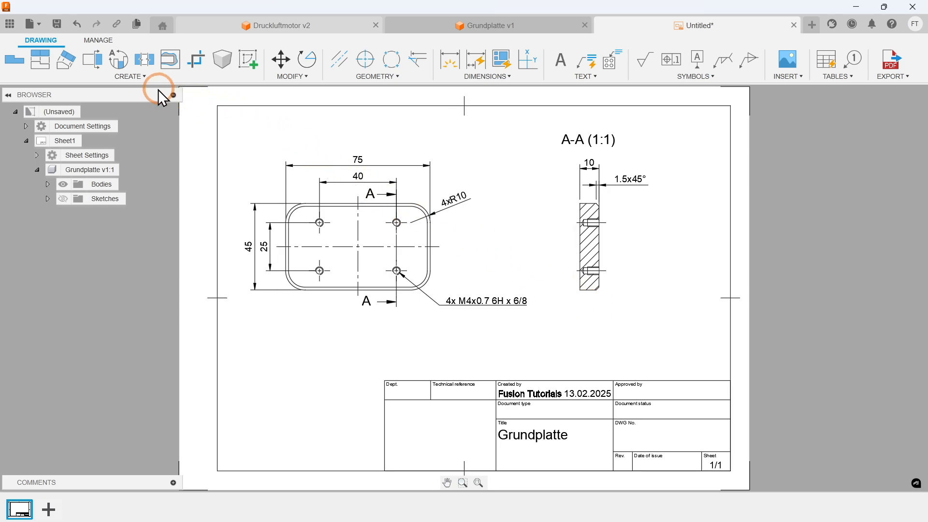
Place a shaded NE Isometric base view of the Grundplatte at scale 1:2 in the free area left of the title block.
{"action": "left_click", "coordinate": [12, 63]}
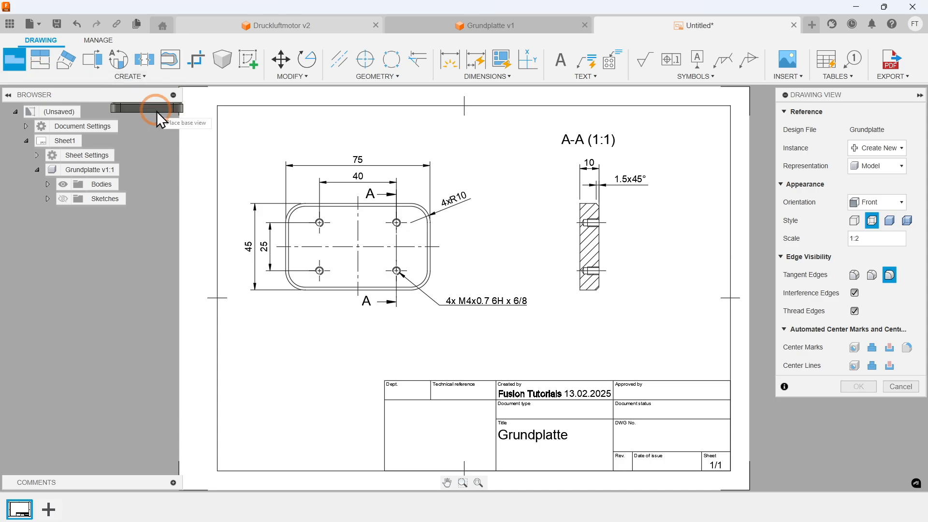
{"action": "left_click", "coordinate": [875, 205]}
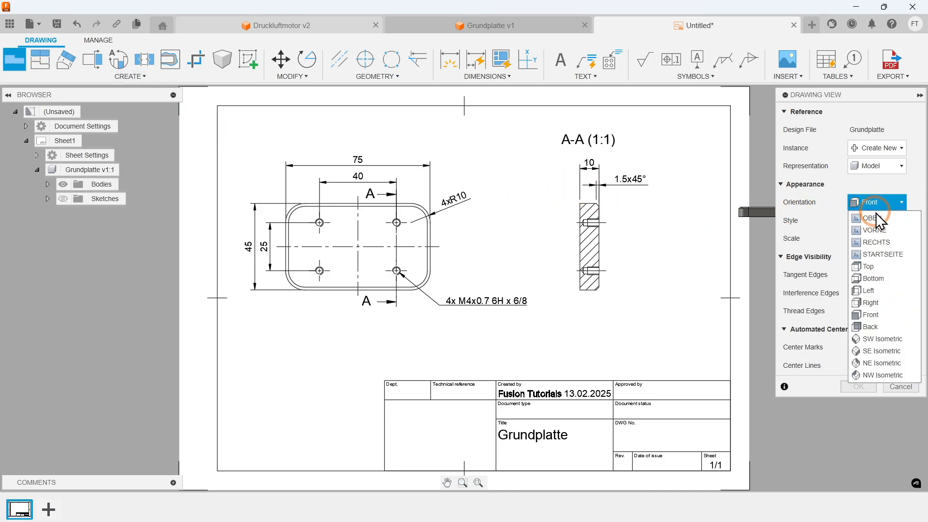
{"action": "left_click", "coordinate": [882, 362]}
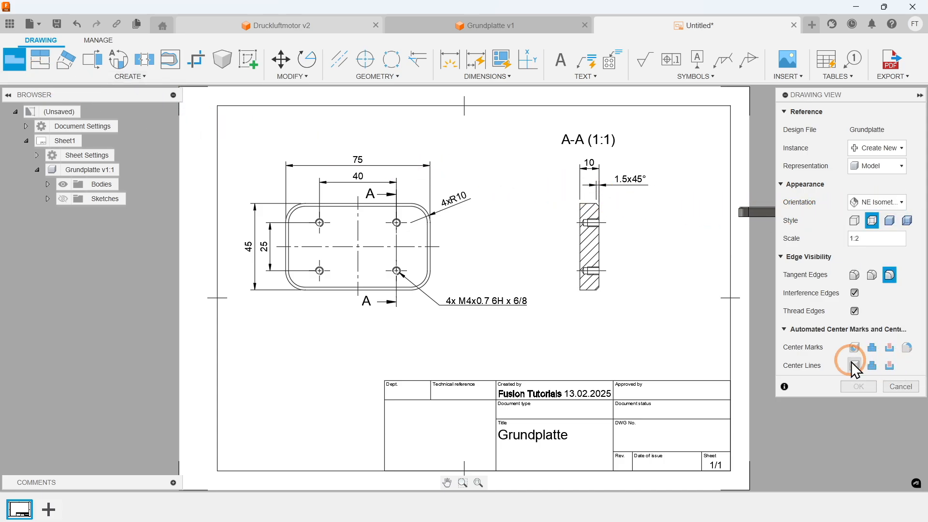
{"action": "left_click", "coordinate": [297, 399]}
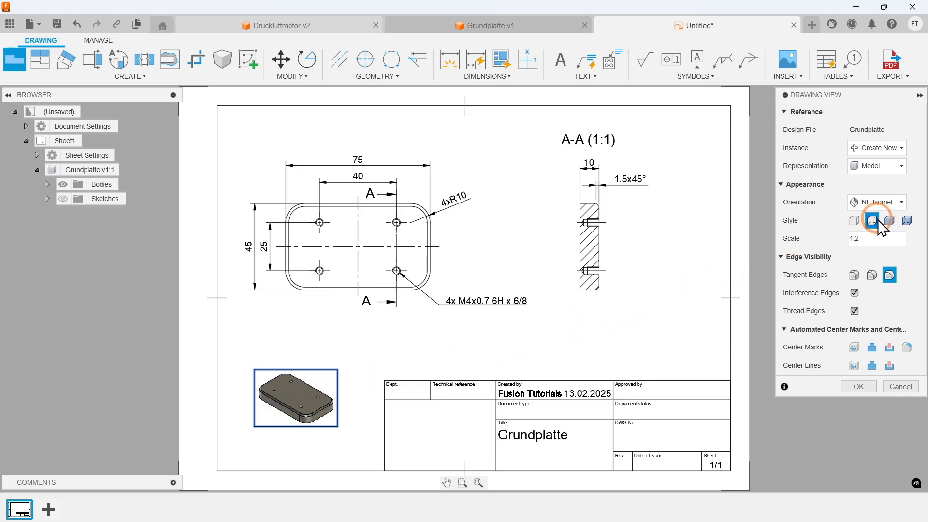
{"action": "left_click", "coordinate": [890, 221]}
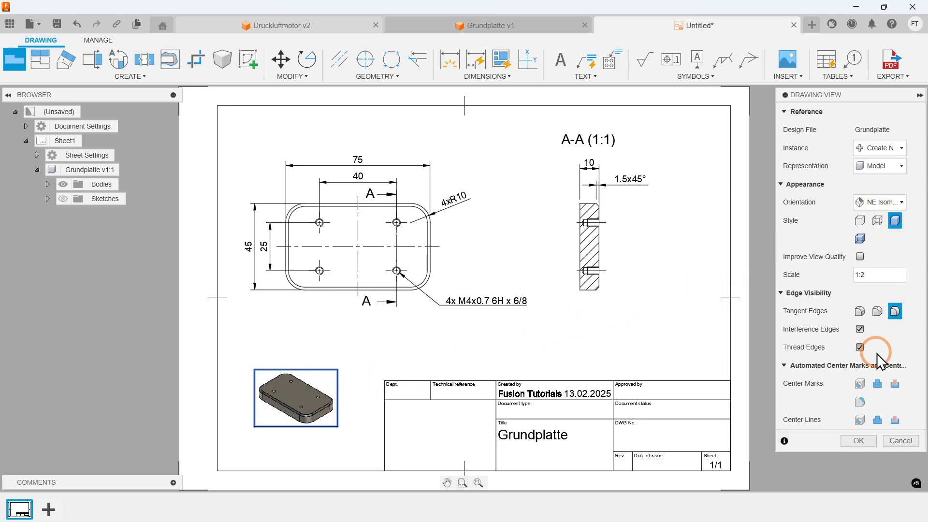
{"action": "left_click", "coordinate": [857, 439]}
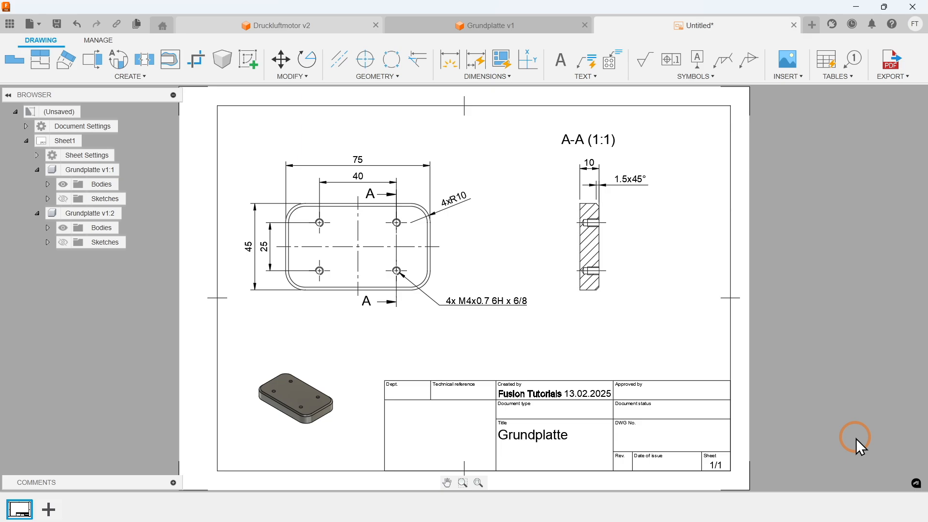
Fill in the title block's date of issue with DD.MM.JJJJ and finish editing its properties.
{"action": "double_click", "coordinate": [639, 426]}
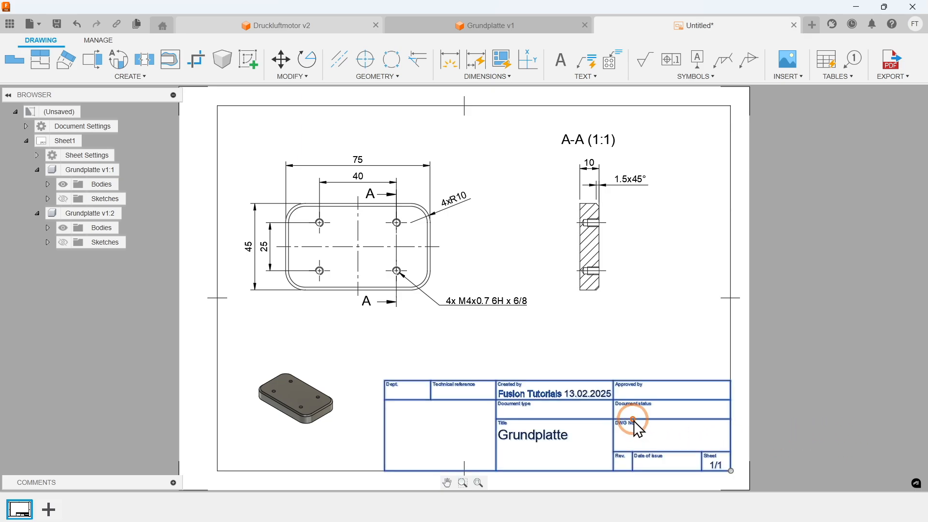
{"action": "left_click", "coordinate": [641, 366]}
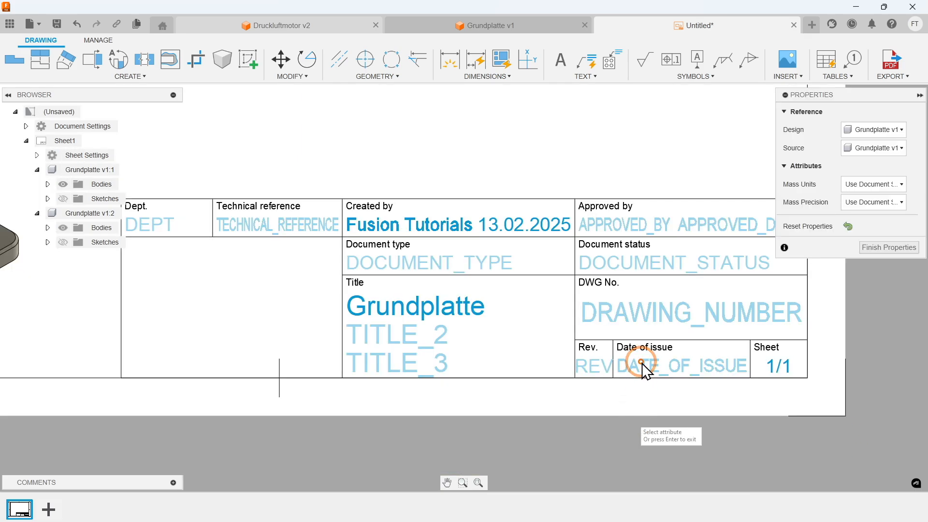
{"action": "type", "text": "DD"}
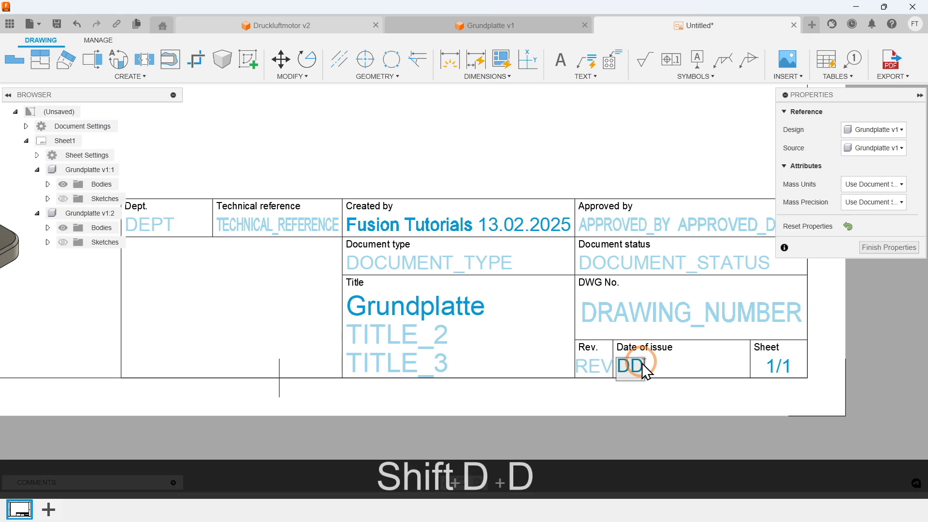
{"action": "type", "text": ".M"}
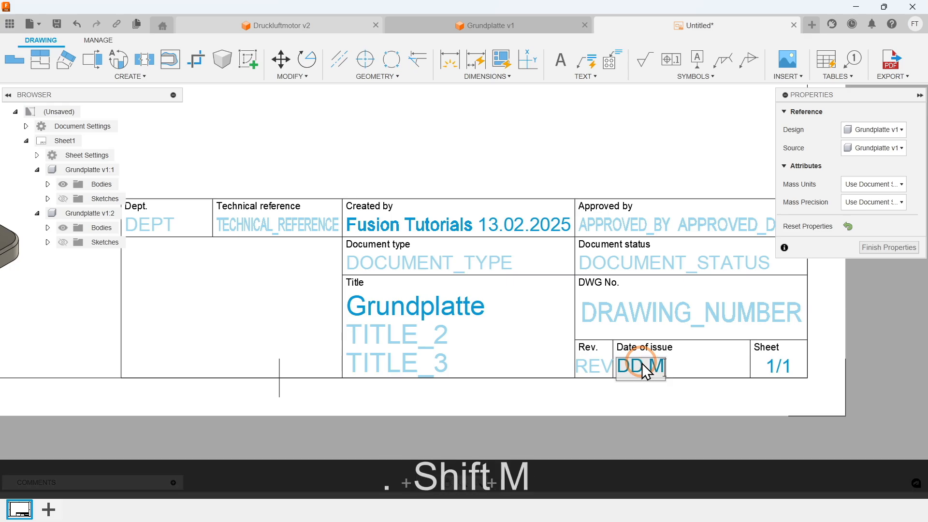
{"action": "type", "text": "M.JJJ"}
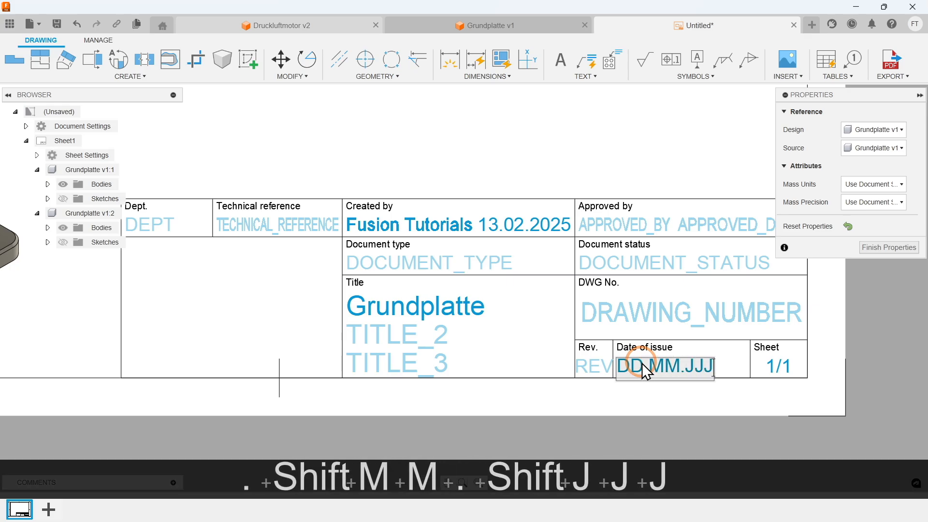
{"action": "type", "text": "J"}
{"action": "key", "text": "Return"}
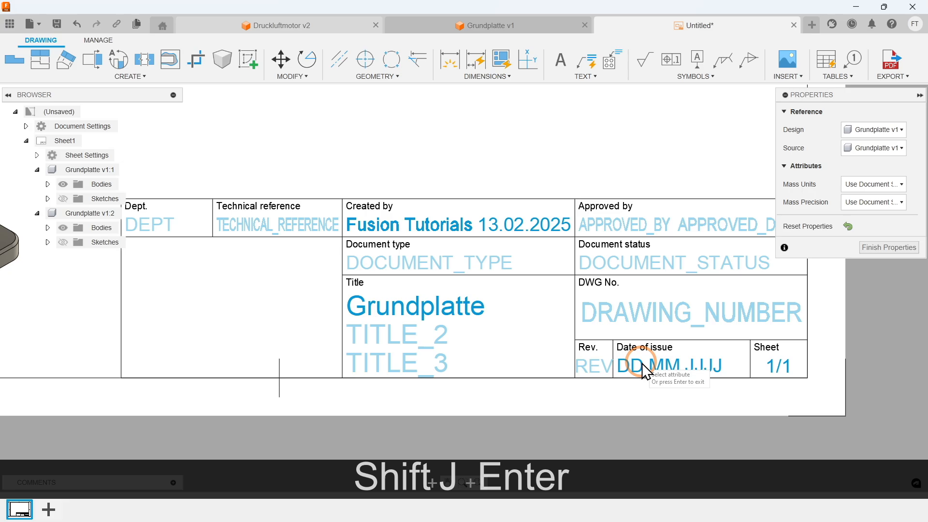
{"action": "left_click", "coordinate": [898, 247]}
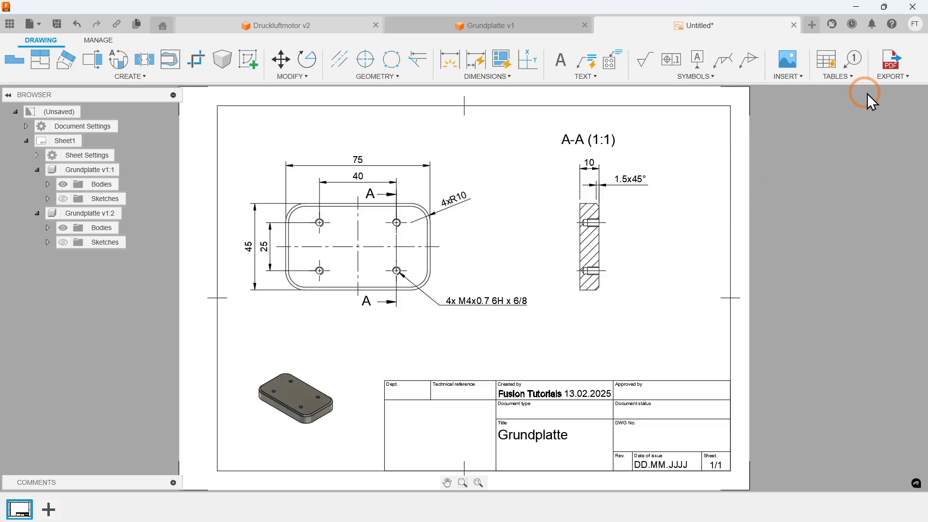
Export all sheets as a PDF named Untitled to the computer, and save the drawing as Grundplatte Drawing in the Druckluftmotor project.
{"action": "left_click", "coordinate": [900, 86]}
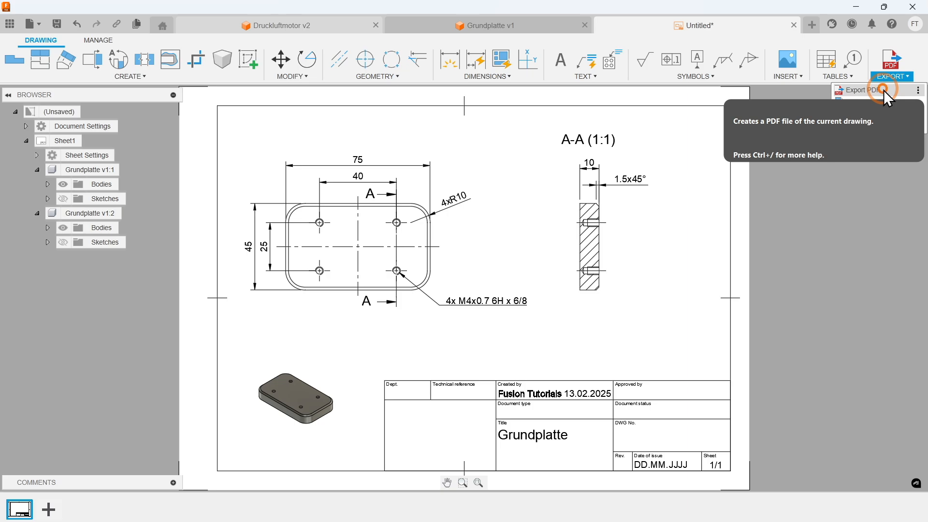
{"action": "left_click", "coordinate": [887, 93]}
{"action": "left_click", "coordinate": [859, 169]}
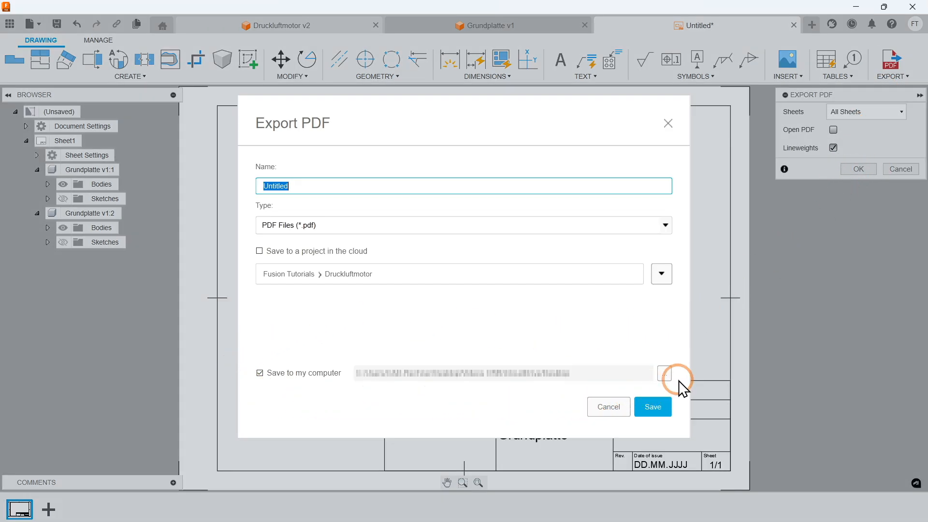
{"action": "left_click", "coordinate": [653, 409]}
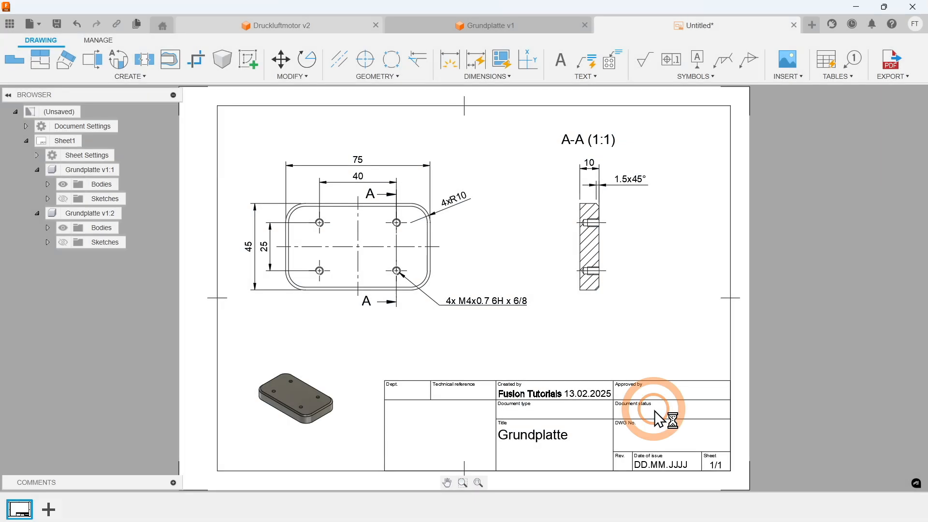
{"action": "key", "text": "ctrl+s"}
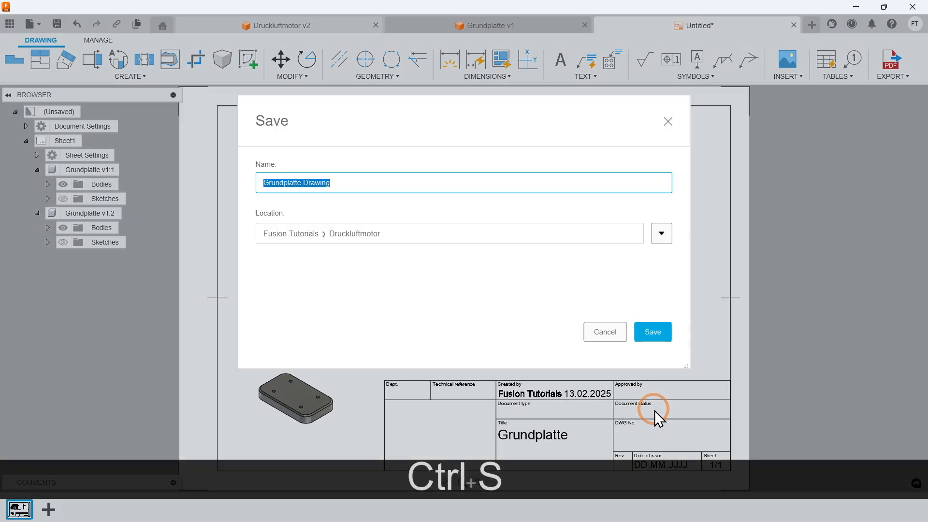
{"action": "key", "text": "Return"}
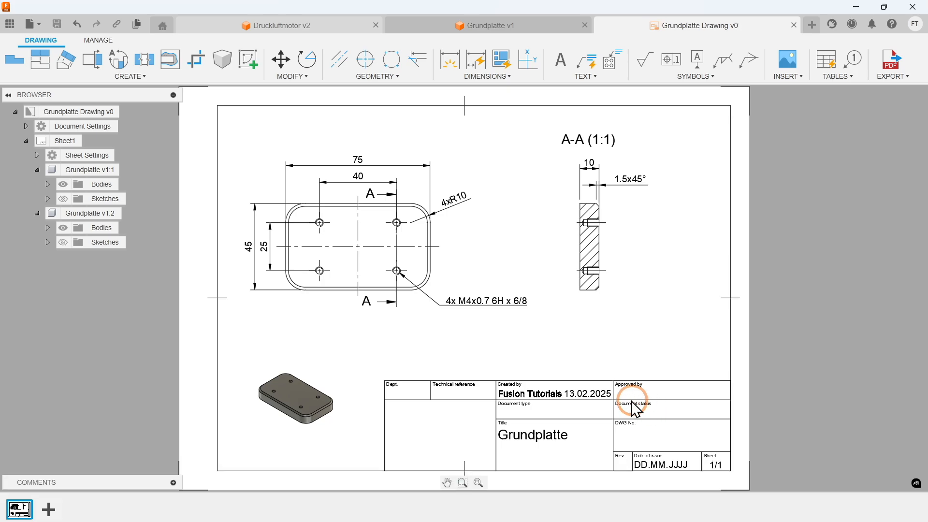
Open the Kurbelzapfen design from the Druckluftmotor project.
{"action": "left_click", "coordinate": [10, 22]}
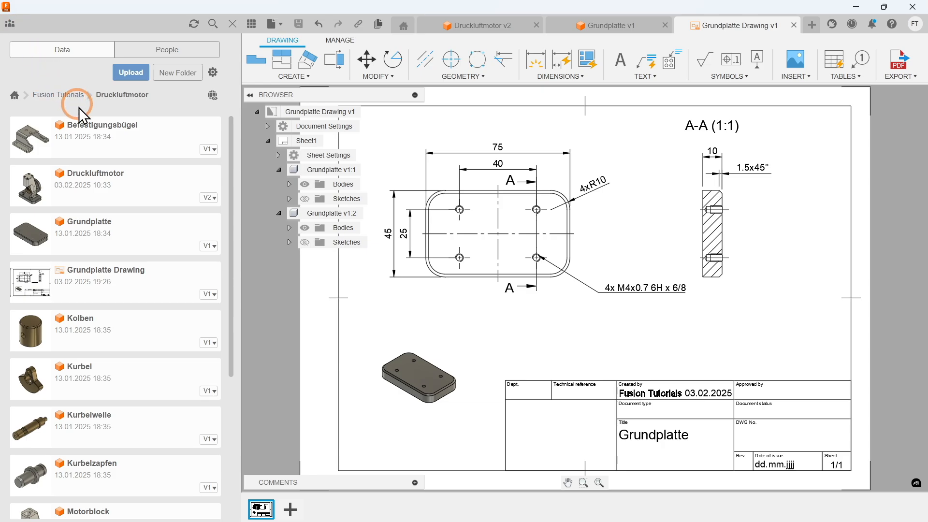
{"action": "scroll", "coordinate": [134, 233], "scroll_direction": "down", "scroll_amount": 3}
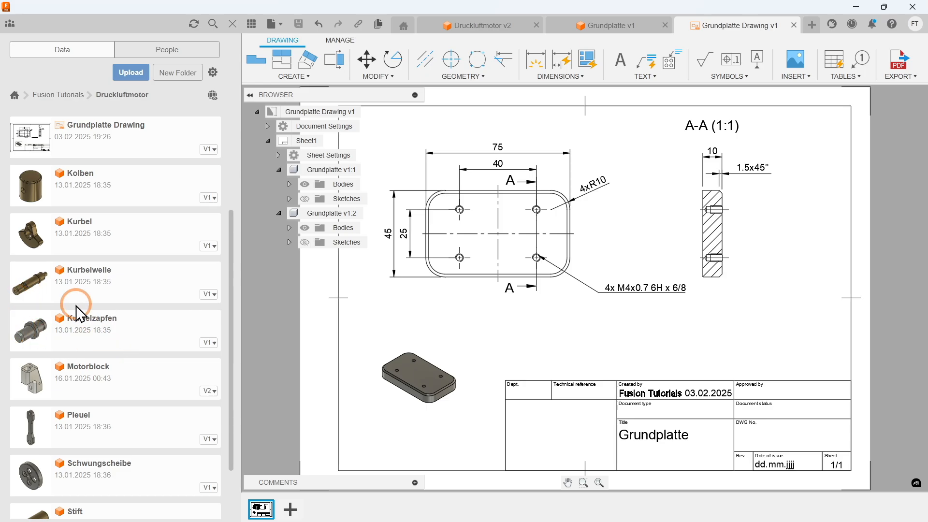
{"action": "left_click", "coordinate": [141, 335]}
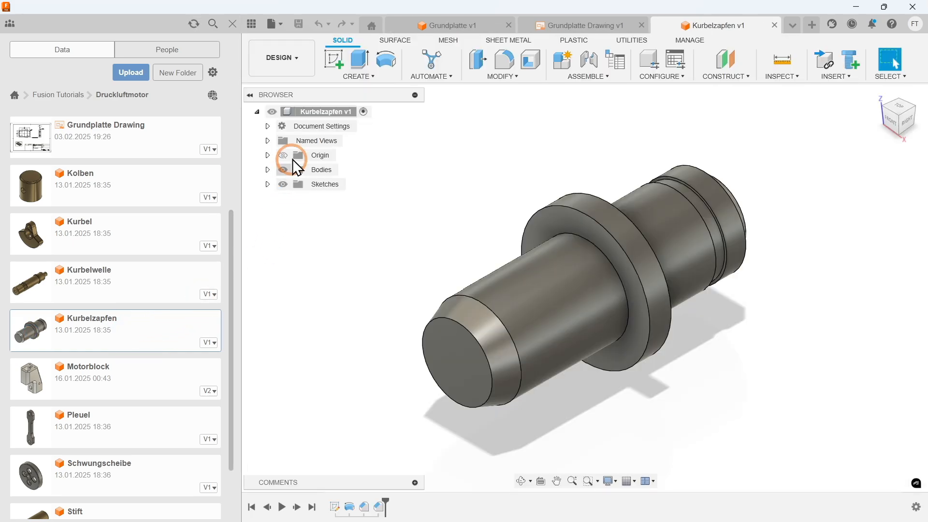
Create an automatic drawing from the Kurbelzapfen design with sheet size A4.
{"action": "left_click", "coordinate": [299, 66]}
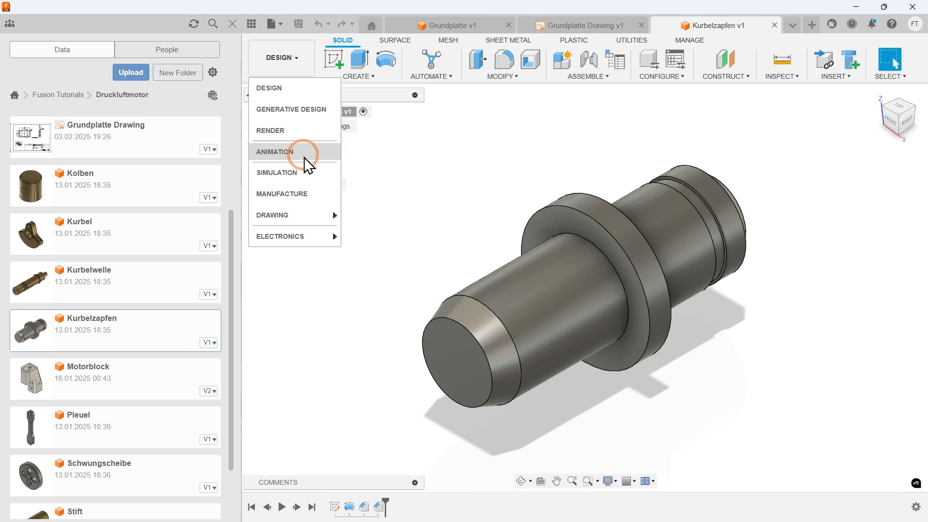
{"action": "mouse_move", "coordinate": [317, 218]}
{"action": "left_click", "coordinate": [388, 216]}
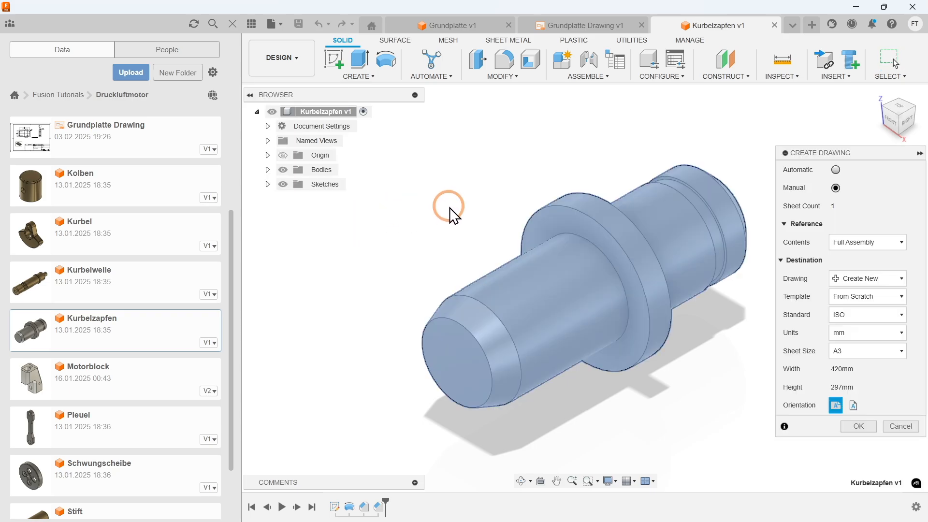
{"action": "left_click", "coordinate": [836, 170]}
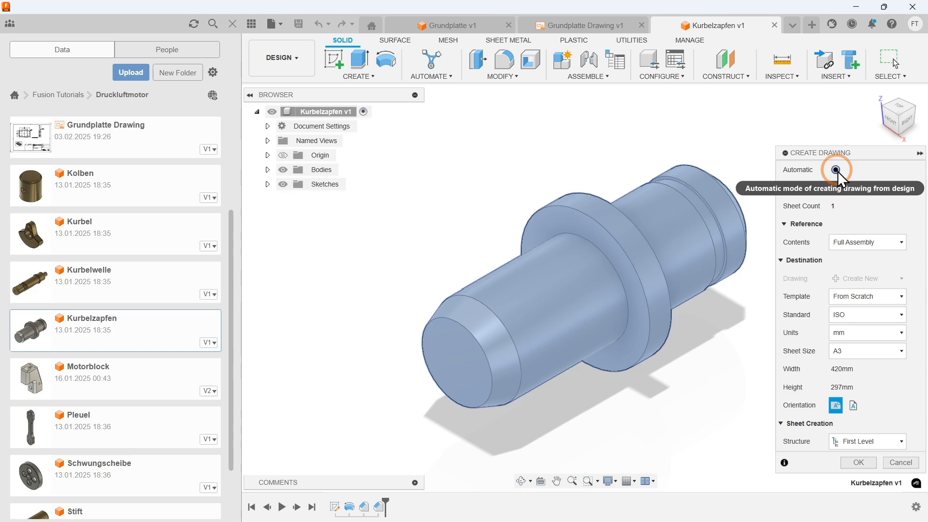
{"action": "left_click", "coordinate": [850, 351]}
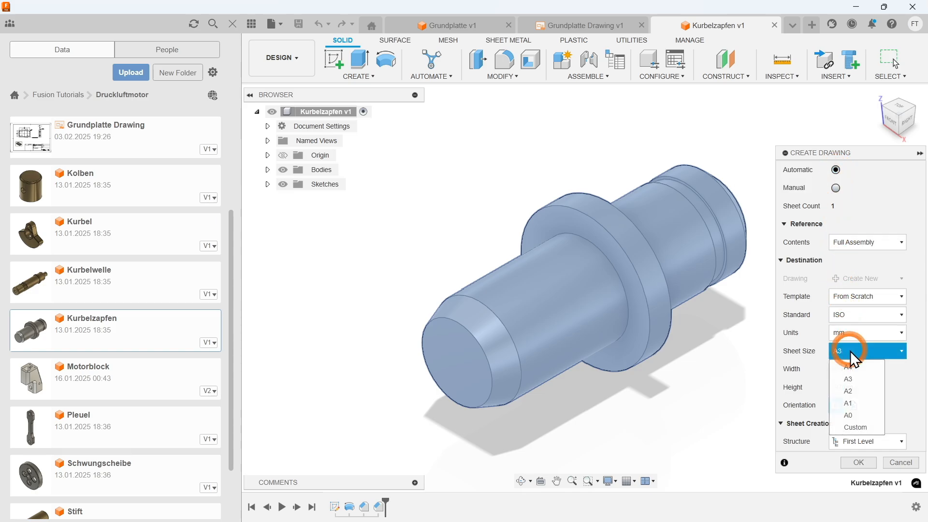
{"action": "left_click", "coordinate": [853, 366]}
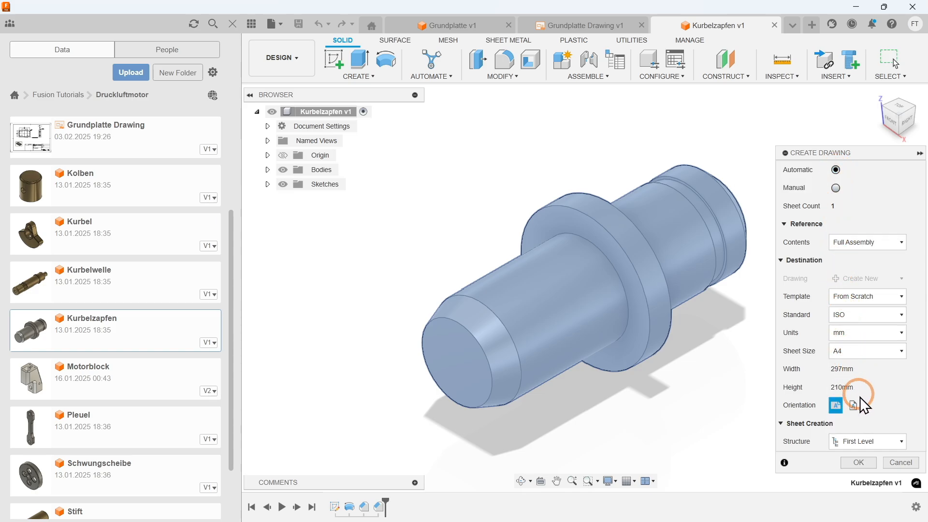
{"action": "left_click", "coordinate": [859, 463]}
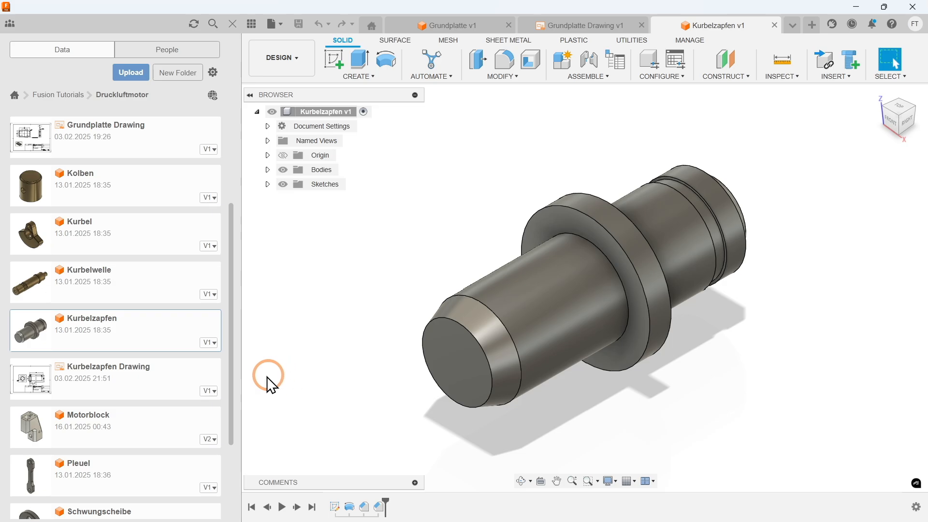
Open the Kurbelzapfen Drawing and apply Symmetric with Baseline Dimensions as its automatic dimensioning, with datum location Bottom Left.
{"action": "left_click", "coordinate": [157, 376]}
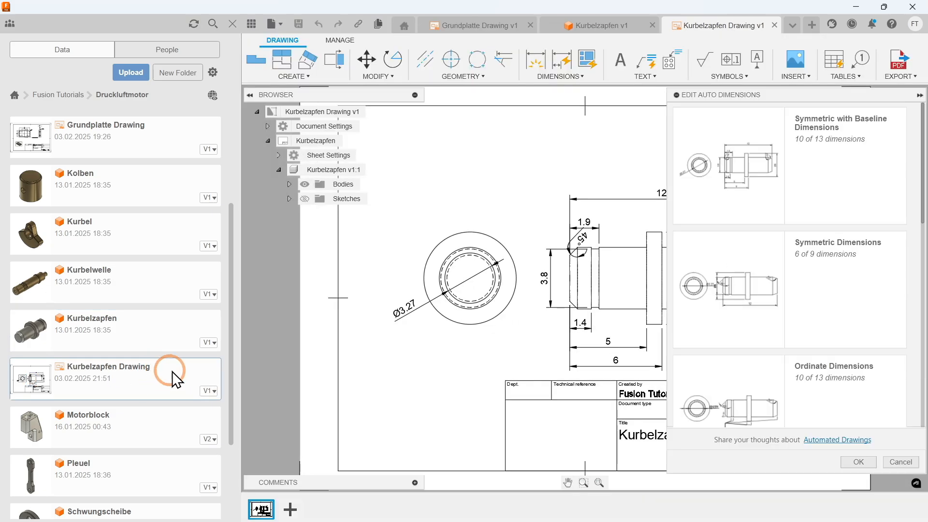
{"action": "left_click", "coordinate": [697, 217]}
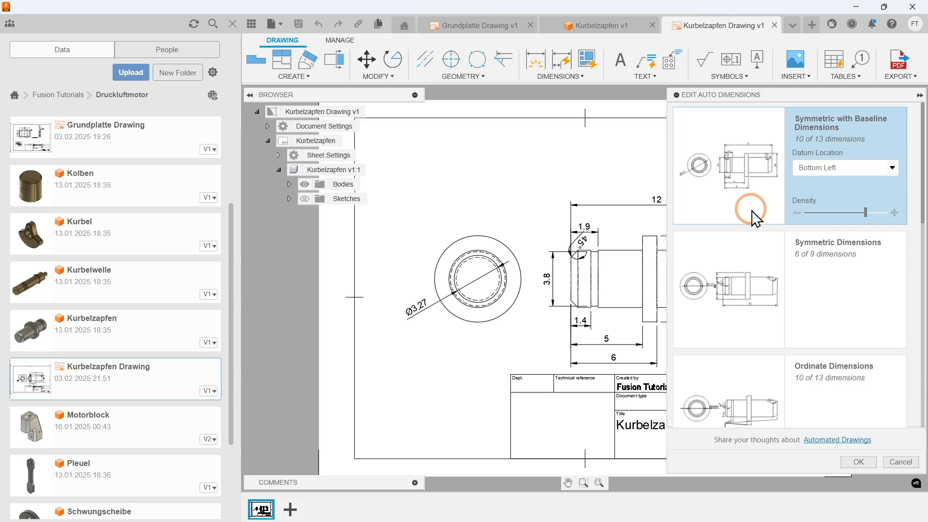
{"action": "scroll", "coordinate": [752, 210], "scroll_direction": "down", "scroll_amount": 5}
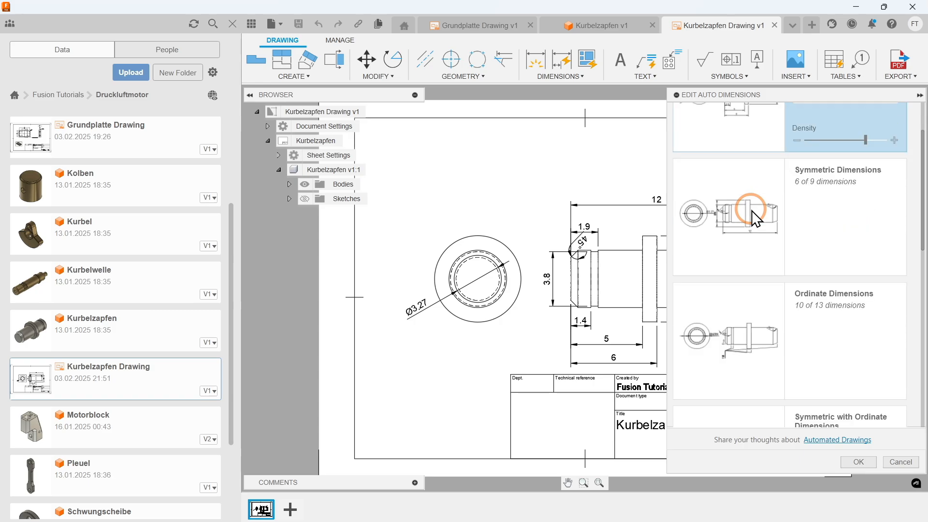
{"action": "scroll", "coordinate": [752, 212], "scroll_direction": "down", "scroll_amount": 8}
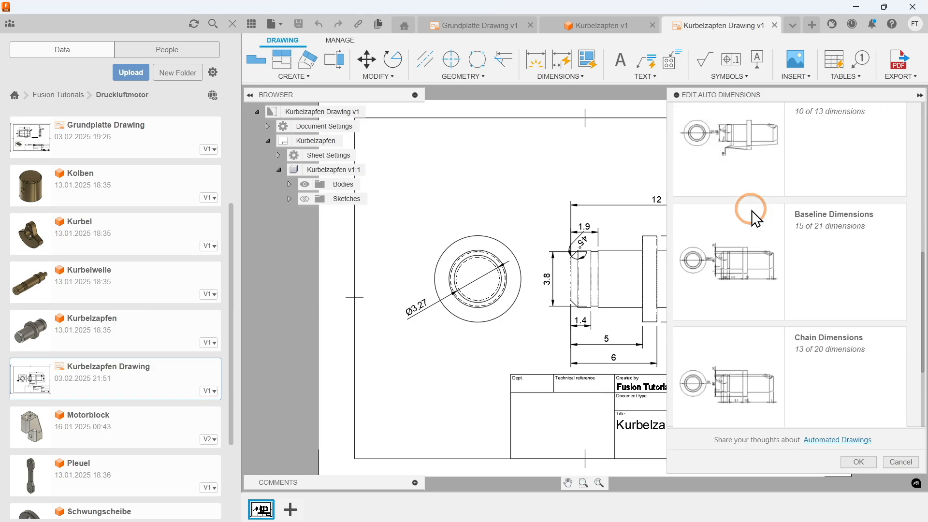
{"action": "scroll", "coordinate": [752, 213], "scroll_direction": "up", "scroll_amount": 1}
{"action": "scroll", "coordinate": [752, 210], "scroll_direction": "up", "scroll_amount": 10}
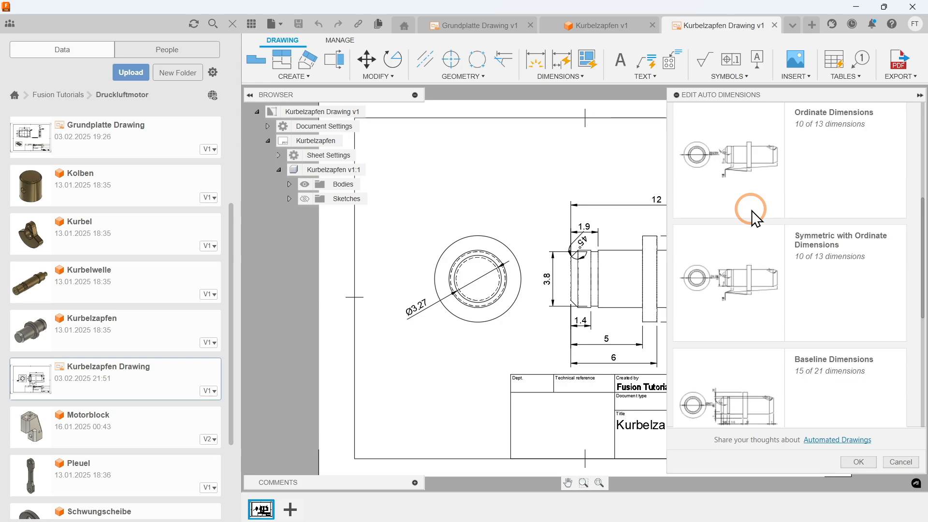
{"action": "scroll", "coordinate": [752, 210], "scroll_direction": "up", "scroll_amount": 1}
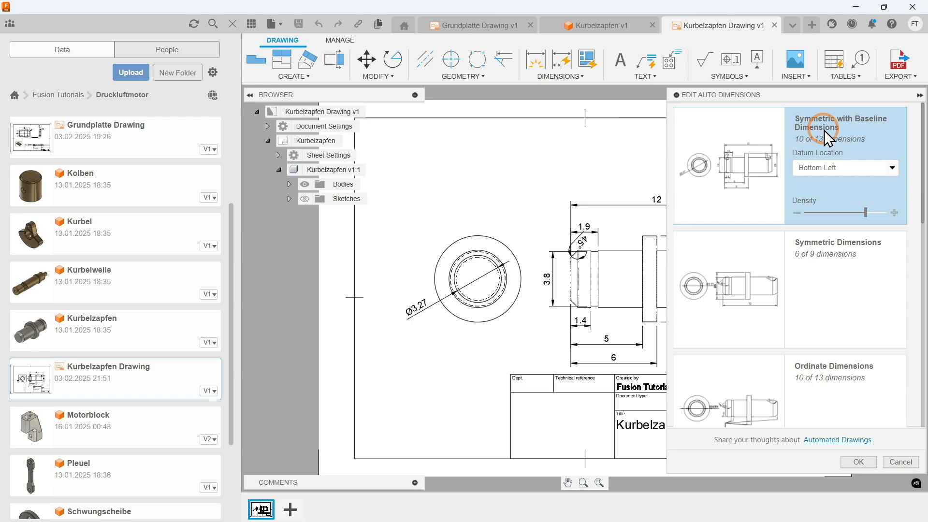
{"action": "left_click", "coordinate": [831, 173]}
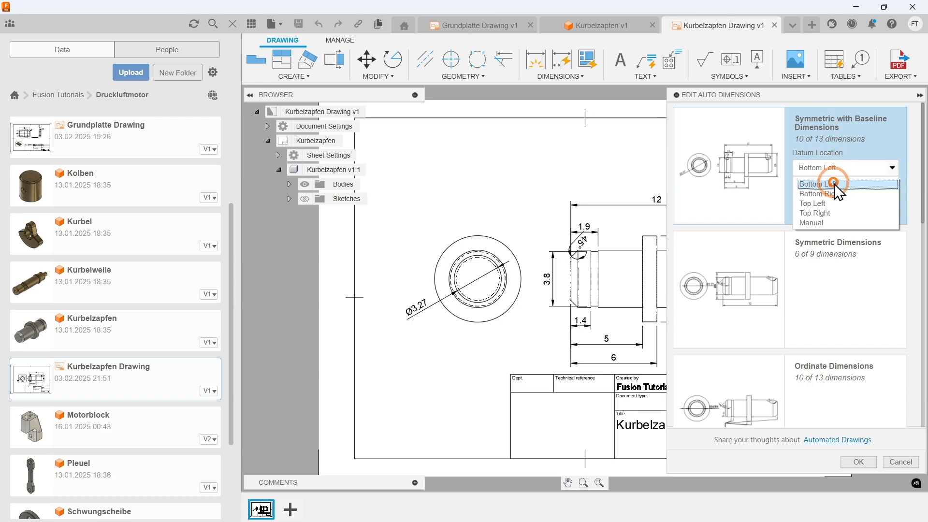
{"action": "left_click", "coordinate": [834, 185]}
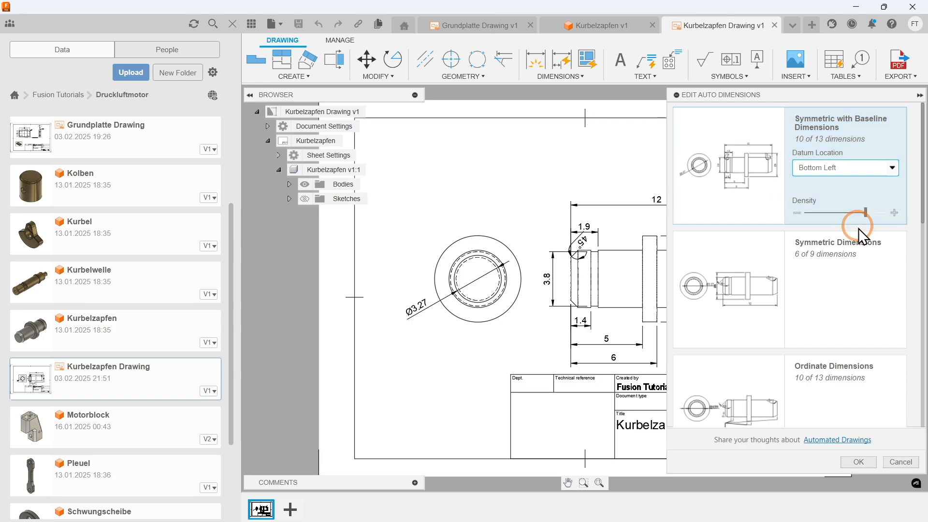
{"action": "left_click", "coordinate": [865, 462]}
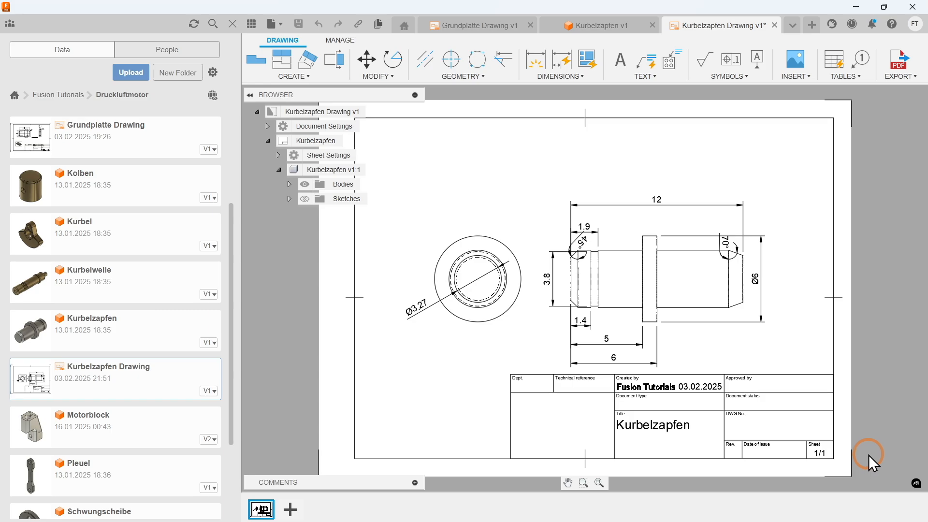
Move the two views higher on the sheet and delete the diameter dimension from the circular view.
{"action": "left_click_drag", "start_coordinate": [612, 237], "coordinate": [616, 201]}
{"action": "left_click", "coordinate": [616, 185]}
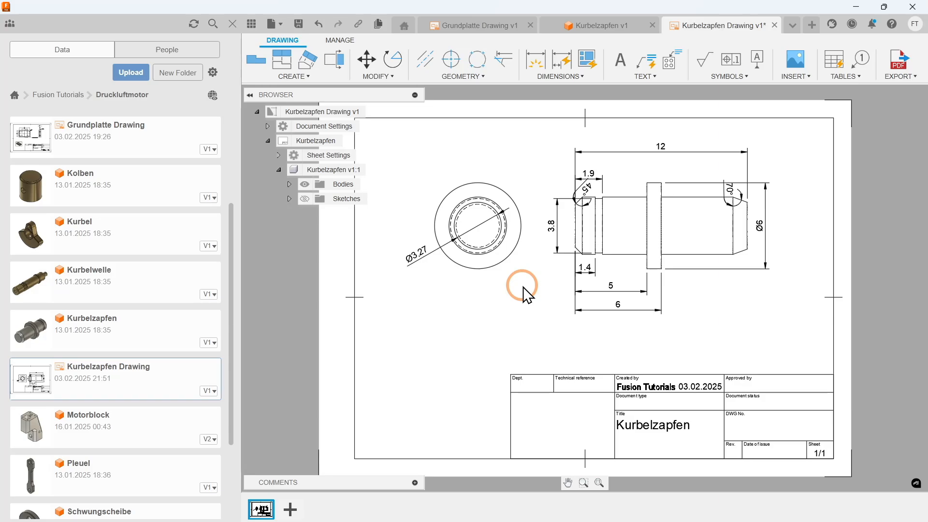
{"action": "right_click", "coordinate": [417, 253]}
{"action": "left_click", "coordinate": [396, 239]}
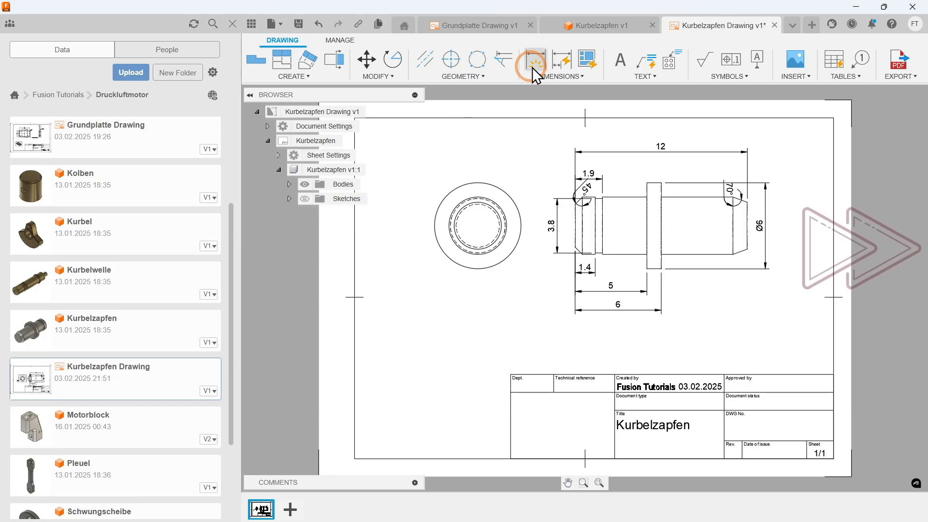
Dimension the chamfer lengths at both ends of the pin, placing the dimensions below the side view.
{"action": "left_click", "coordinate": [533, 65]}
{"action": "scroll", "coordinate": [573, 195], "scroll_direction": "up", "scroll_amount": 5}
{"action": "left_click", "coordinate": [578, 339]}
{"action": "left_click", "coordinate": [597, 358]}
{"action": "left_click", "coordinate": [588, 439]}
{"action": "scroll", "coordinate": [686, 276], "scroll_direction": "down", "scroll_amount": 3}
{"action": "left_click", "coordinate": [872, 308]}
{"action": "left_click", "coordinate": [851, 315]}
{"action": "left_click", "coordinate": [861, 368]}
{"action": "middle_click_drag", "start_coordinate": [763, 404], "coordinate": [716, 400]}
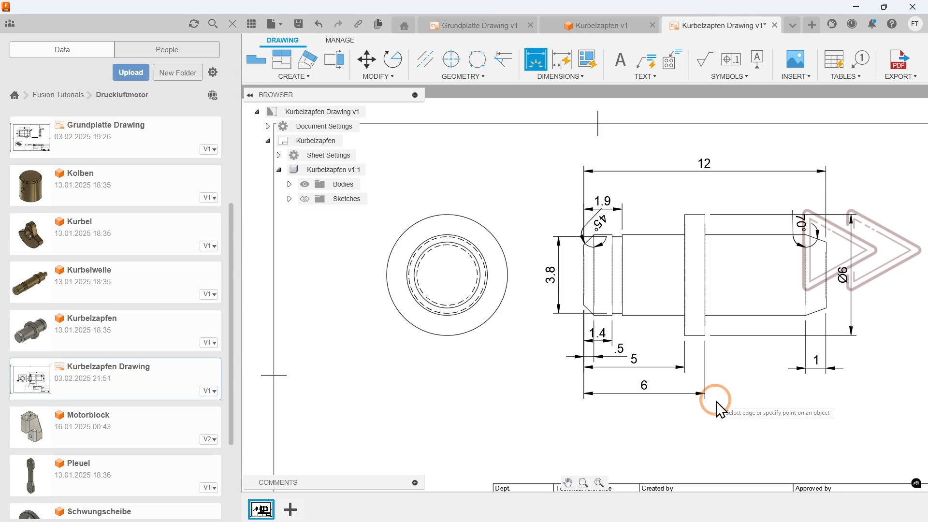
Dimension the width of the narrow groove near the pin's left end, placing it above the side view.
{"action": "scroll", "coordinate": [670, 351], "scroll_direction": "up", "scroll_amount": 2}
{"action": "left_click", "coordinate": [593, 237]}
{"action": "left_click", "coordinate": [578, 200]}
{"action": "left_click", "coordinate": [612, 126]}
{"action": "scroll", "coordinate": [631, 209], "scroll_direction": "down", "scroll_amount": 3}
{"action": "middle_click_drag", "start_coordinate": [707, 223], "coordinate": [641, 232]}
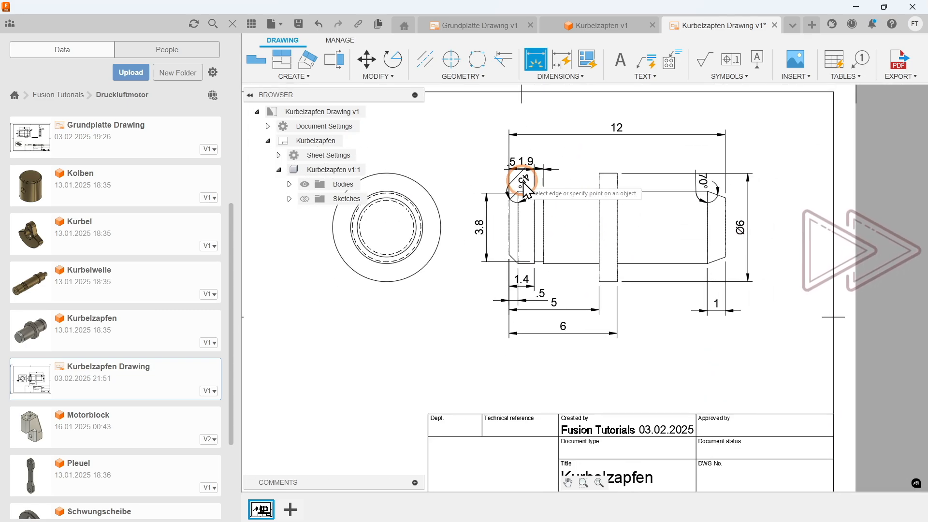
Delete the 45° and 70° angle dimensions from the side view.
{"action": "key", "text": "Escape"}
{"action": "left_click", "coordinate": [519, 187]}
{"action": "key", "text": "Delete"}
{"action": "left_click", "coordinate": [703, 181]}
{"action": "key", "text": "Delete"}
Delete the 1.4 dimension and rearrange the neighbouring length dimensions above and below the side view so they no longer overlap.
{"action": "mouse_move", "coordinate": [537, 167]}
{"action": "left_mouse_down"}
{"action": "mouse_move", "coordinate": [537, 192]}
{"action": "mouse_move", "coordinate": [524, 166]}
{"action": "left_mouse_up"}
{"action": "left_click_drag", "start_coordinate": [617, 141], "coordinate": [615, 128]}
{"action": "scroll", "coordinate": [565, 296], "scroll_direction": "up", "scroll_amount": 3}
{"action": "right_click", "coordinate": [503, 300]}
{"action": "left_click", "coordinate": [488, 284]}
{"action": "left_click_drag", "start_coordinate": [530, 321], "coordinate": [529, 304]}
{"action": "scroll", "coordinate": [593, 304], "scroll_direction": "down", "scroll_amount": 2}
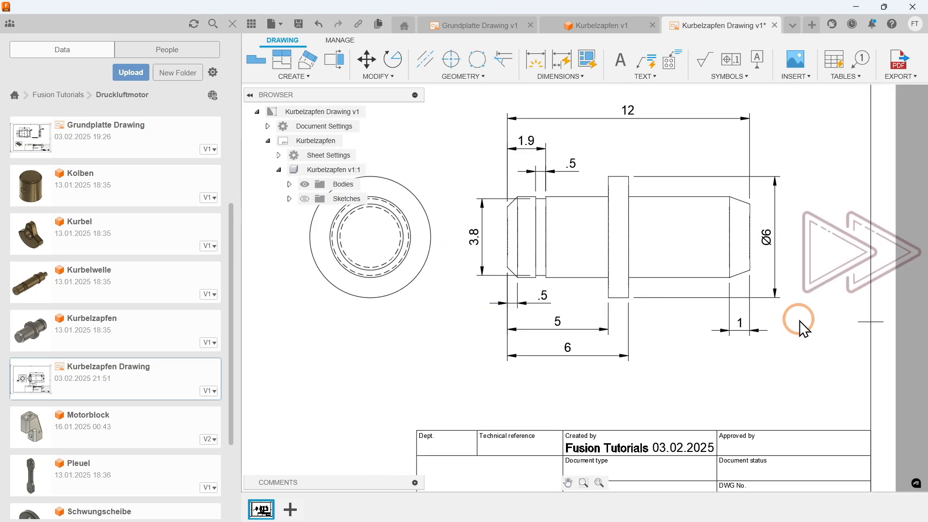
Dimension the taper angle at the pin's right end, placing it to the right of the side view.
{"action": "left_click", "coordinate": [535, 60]}
{"action": "left_click", "coordinate": [740, 275]}
{"action": "left_click", "coordinate": [716, 277]}
{"action": "left_click", "coordinate": [806, 261]}
Dimension the shaft's thickness between its upper and lower edges at the left of the side view, and shift the circular view left.
{"action": "left_click", "coordinate": [584, 197]}
{"action": "left_click", "coordinate": [575, 277]}
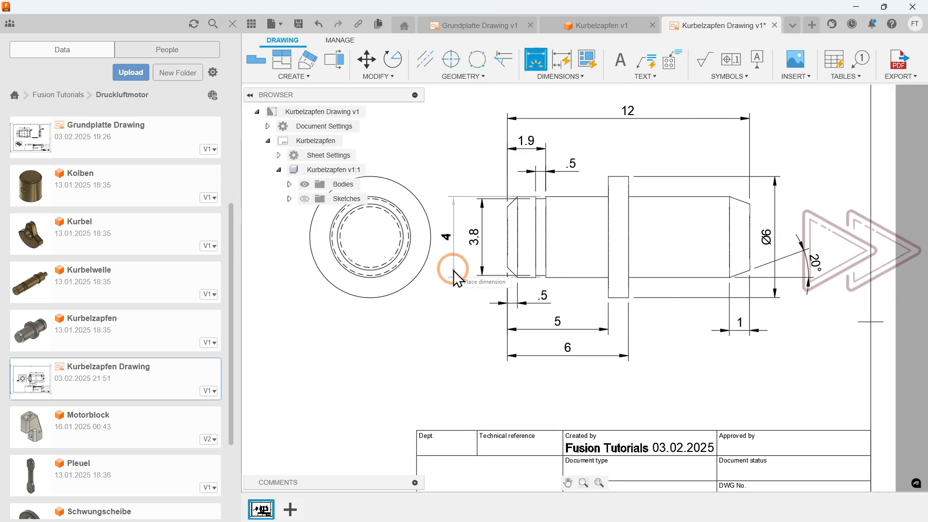
{"action": "left_click", "coordinate": [451, 281]}
{"action": "scroll", "coordinate": [452, 291], "scroll_direction": "down", "scroll_amount": 1}
{"action": "middle_click", "coordinate": [451, 292]}
{"action": "middle_click", "coordinate": [451, 291]}
{"action": "key", "text": "Escape"}
{"action": "left_click_drag", "start_coordinate": [474, 285], "coordinate": [451, 285]}
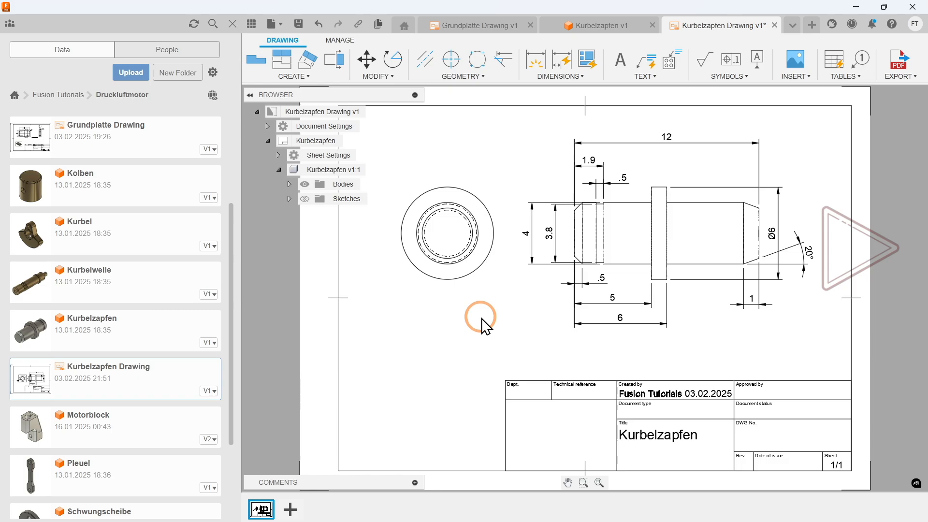
Save the Kurbelzapfen drawing with the version description User Saved and open the Kurbelwelle design from the Druckluftmotor project.
{"action": "key", "text": "ctrl+s"}
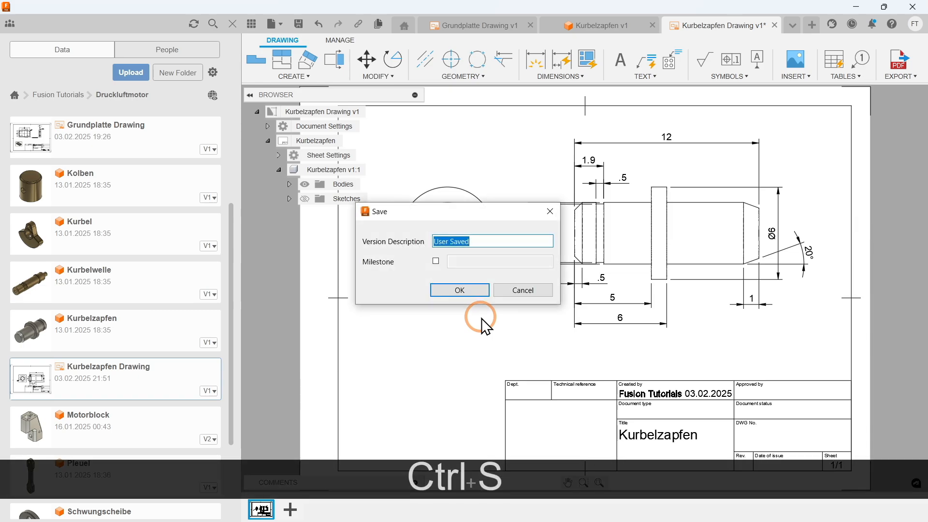
{"action": "key", "text": "Return"}
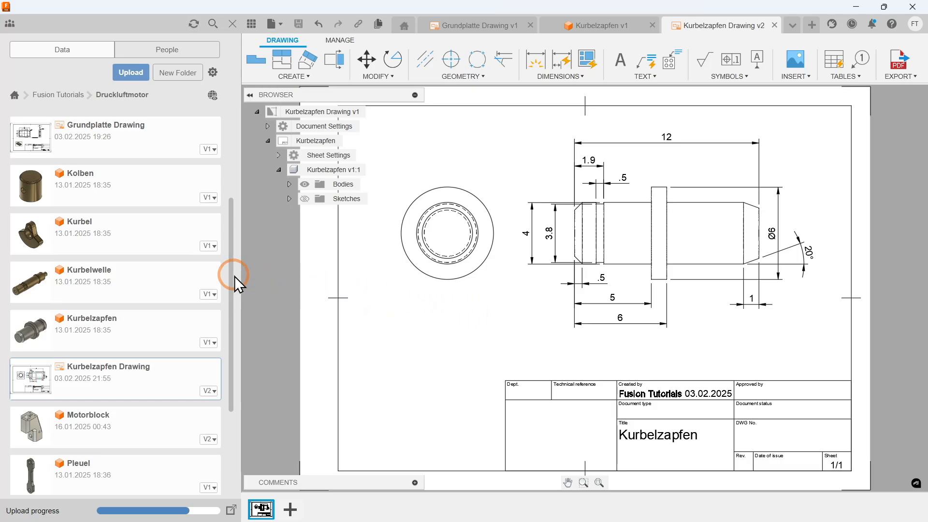
{"action": "left_click", "coordinate": [141, 272]}
{"action": "double_click", "coordinate": [140, 271]}
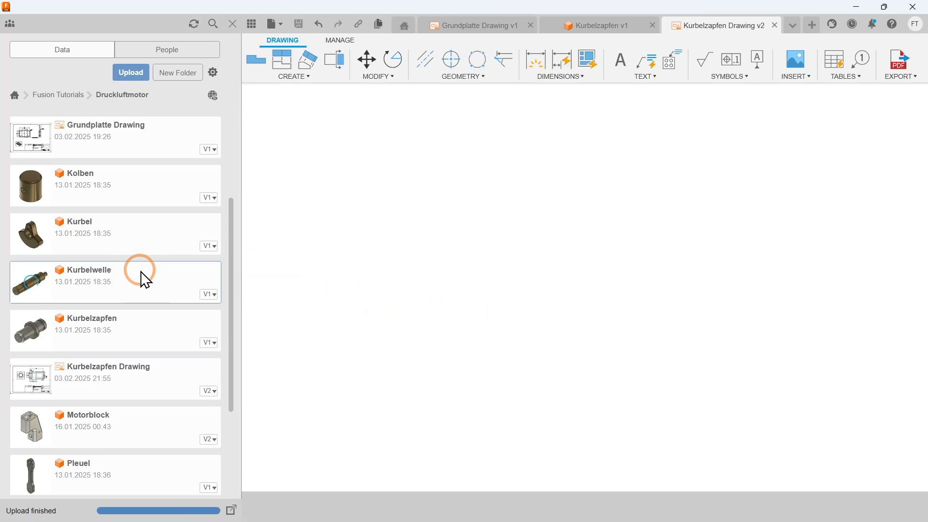
Create a new manual drawing from the Kurbelwelle design with sheet size A4.
{"action": "left_click", "coordinate": [290, 72]}
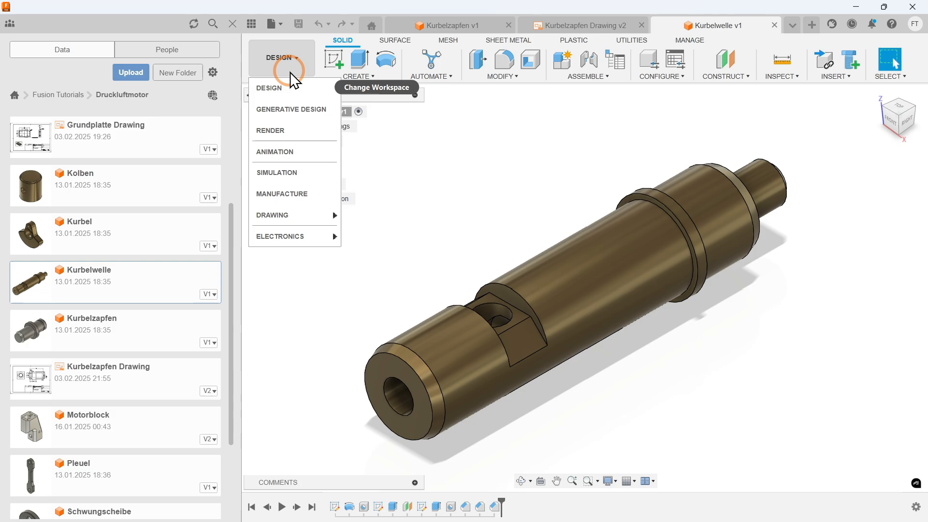
{"action": "left_click", "coordinate": [299, 212]}
{"action": "left_click", "coordinate": [381, 215]}
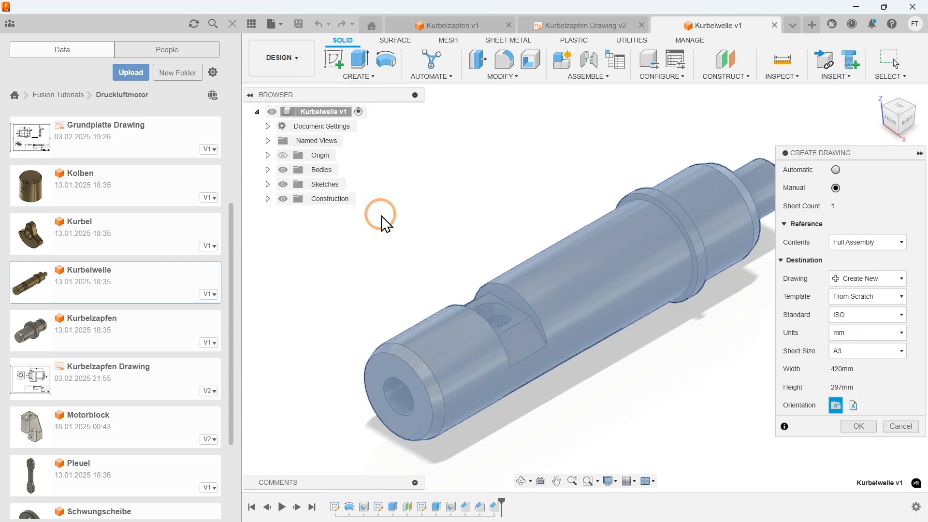
{"action": "left_click", "coordinate": [848, 355]}
{"action": "left_click", "coordinate": [854, 372]}
{"action": "left_click", "coordinate": [860, 427]}
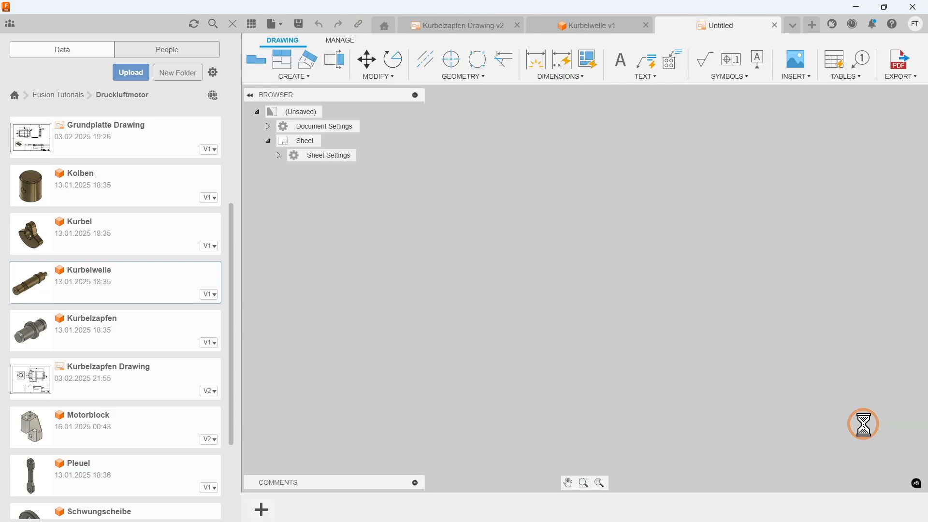
Place a base view of the Kurbelwelle in the sheet's upper left area with Left orientation and scale 2:1.
{"action": "left_click", "coordinate": [869, 201]}
{"action": "left_click", "coordinate": [883, 288]}
{"action": "left_click", "coordinate": [506, 249]}
{"action": "left_click", "coordinate": [851, 238]}
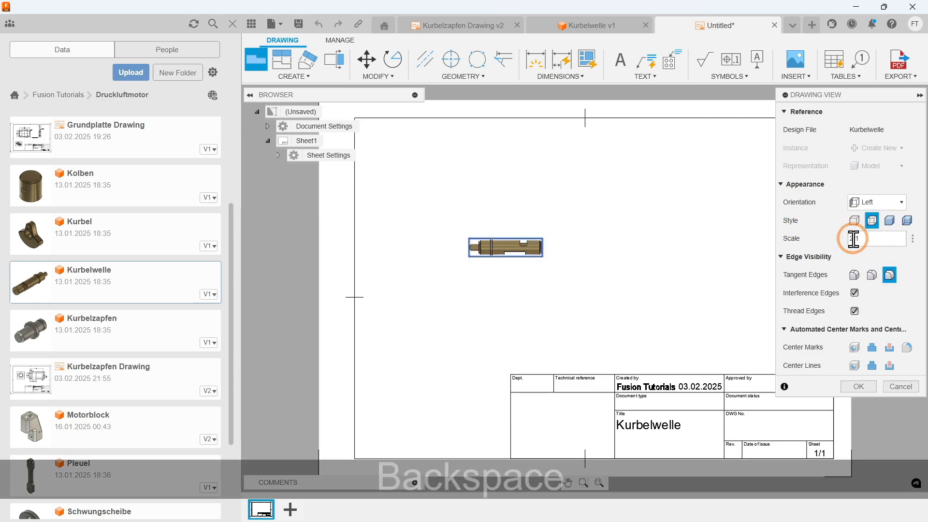
{"action": "key", "text": "BackSpace"}
{"action": "type", "text": "2"}
{"action": "key", "text": "Return"}
{"action": "left_click", "coordinate": [859, 386]}
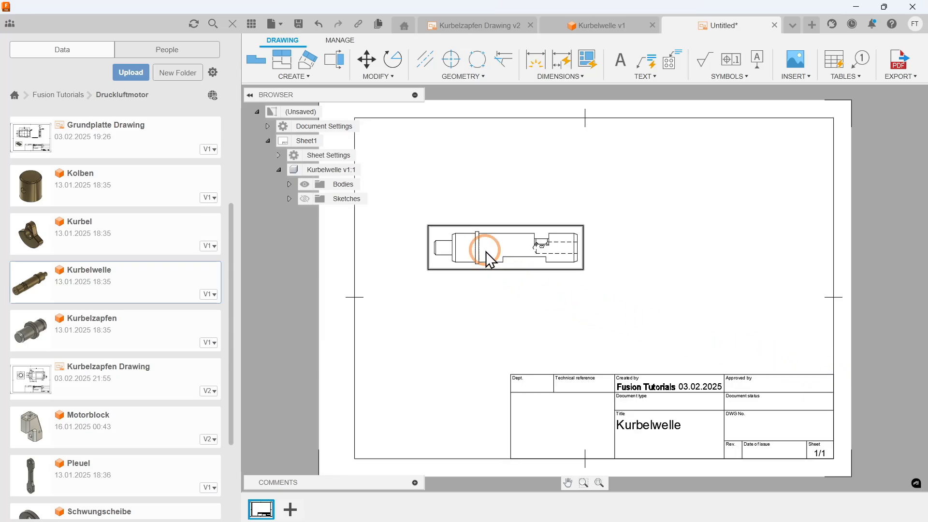
Create a breakout section view with a closed freeform profile around the shaft's bored right end, 4.50 mm deep, cutting Body1.
{"action": "left_click", "coordinate": [312, 78]}
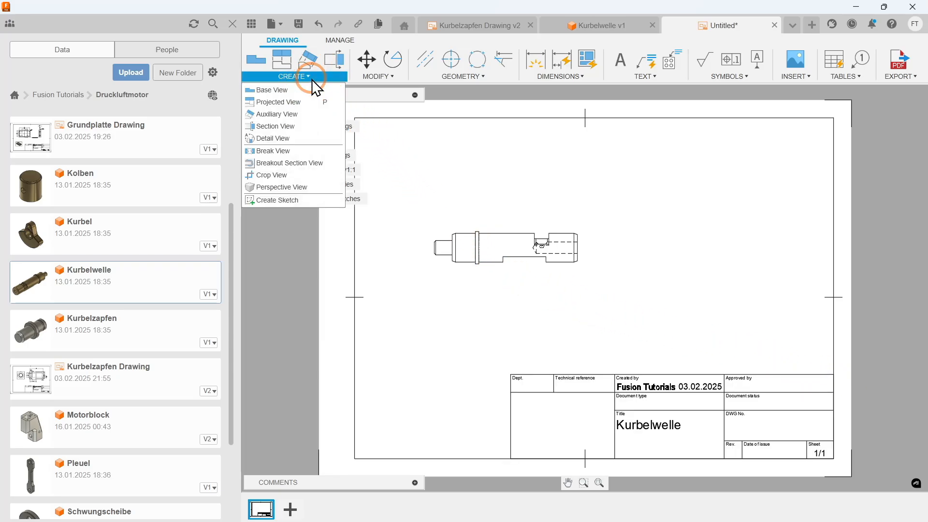
{"action": "left_click", "coordinate": [311, 139]}
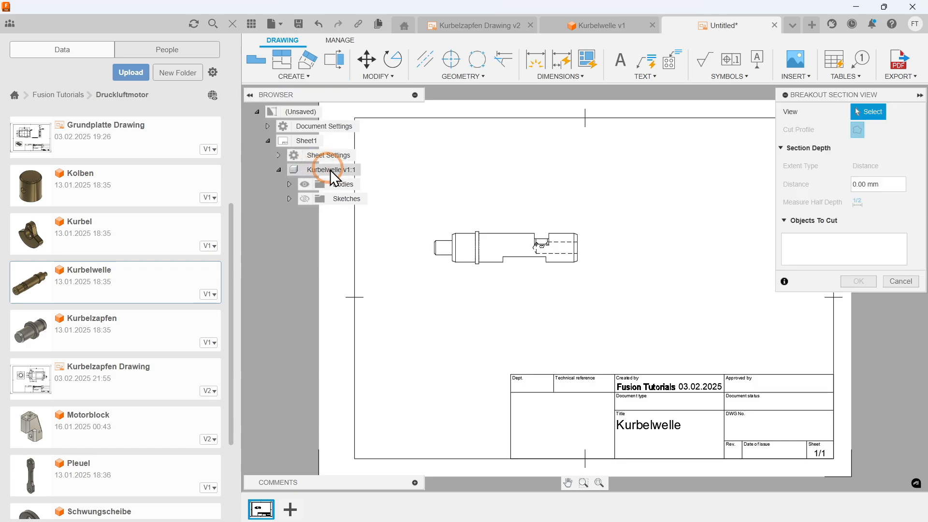
{"action": "left_click", "coordinate": [521, 252]}
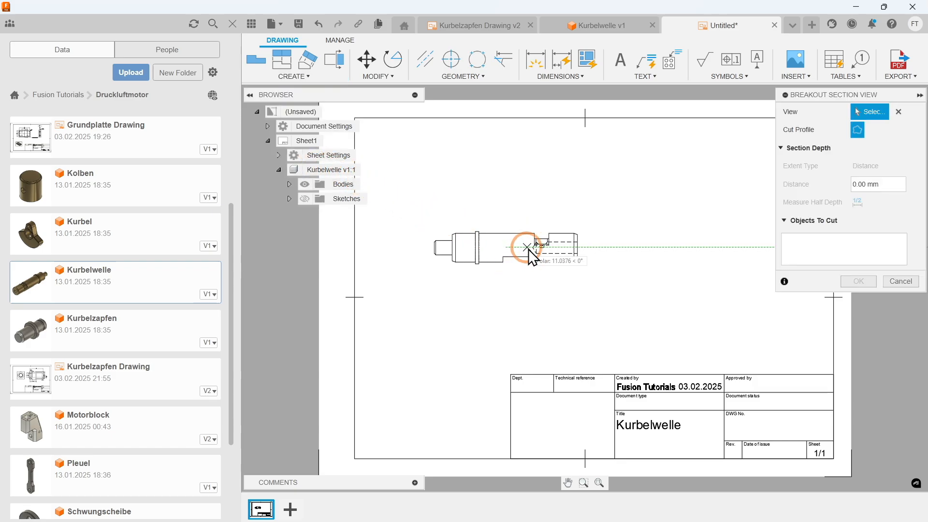
{"action": "scroll", "coordinate": [562, 245], "scroll_direction": "up", "scroll_amount": 3}
{"action": "scroll", "coordinate": [561, 244], "scroll_direction": "up", "scroll_amount": 2}
{"action": "left_click", "coordinate": [546, 192]}
{"action": "left_click", "coordinate": [646, 239]}
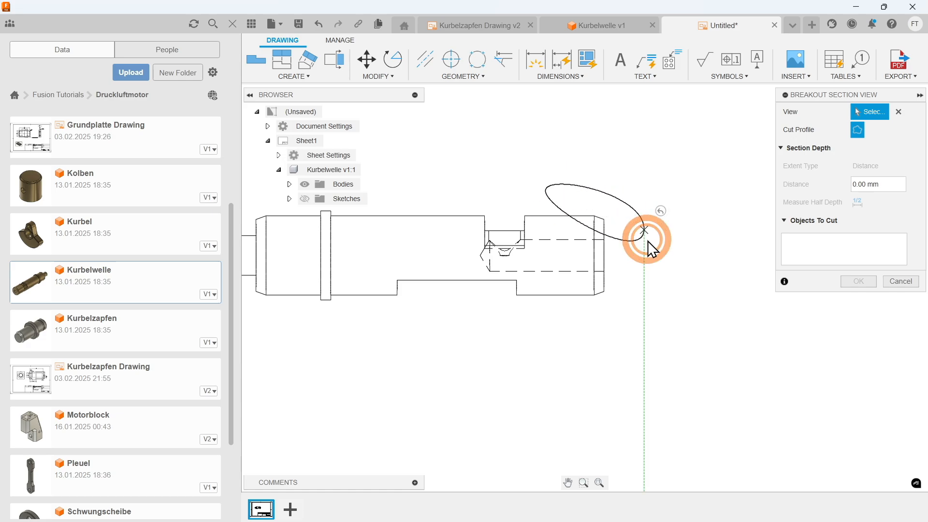
{"action": "left_click", "coordinate": [459, 331]}
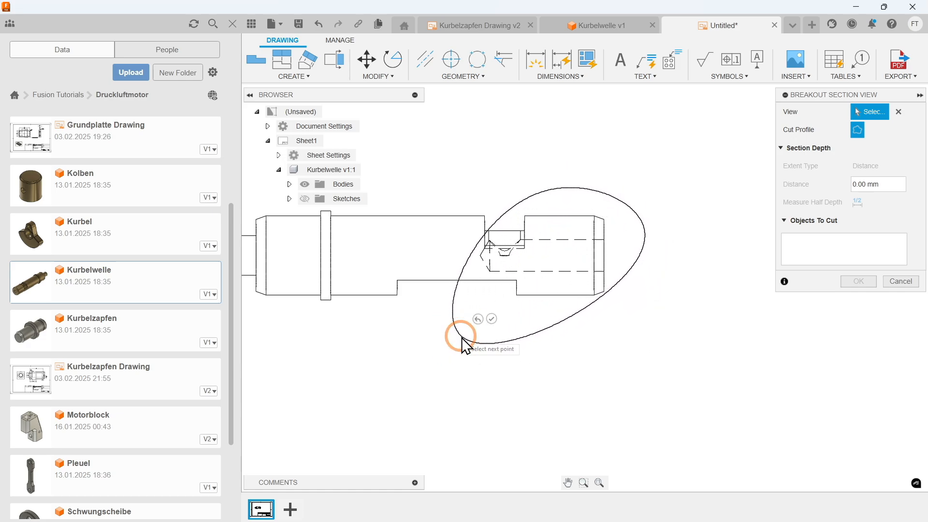
{"action": "left_click", "coordinate": [488, 316]}
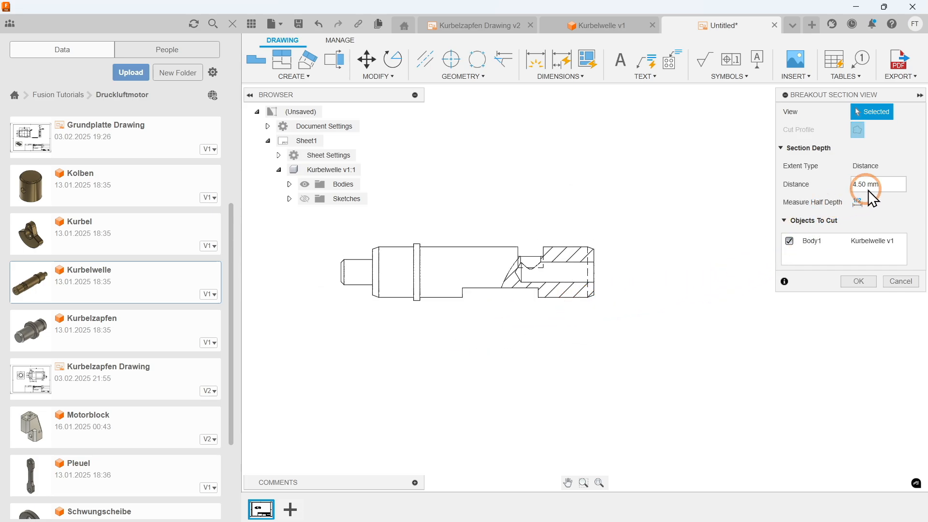
{"action": "left_click", "coordinate": [852, 283]}
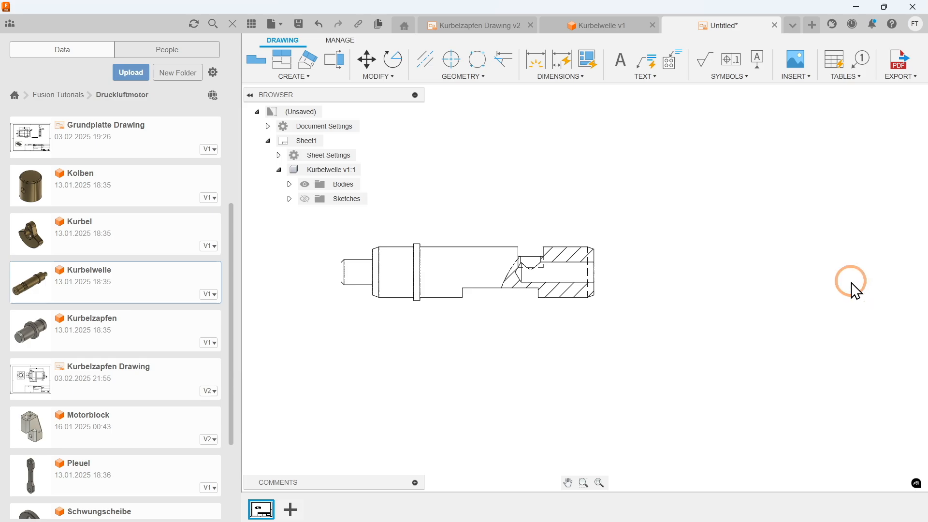
Create a 4:1 detail view A of the shaft's stepped left end and place it in the sheet's right half.
{"action": "left_click", "coordinate": [305, 80]}
{"action": "left_click", "coordinate": [306, 140]}
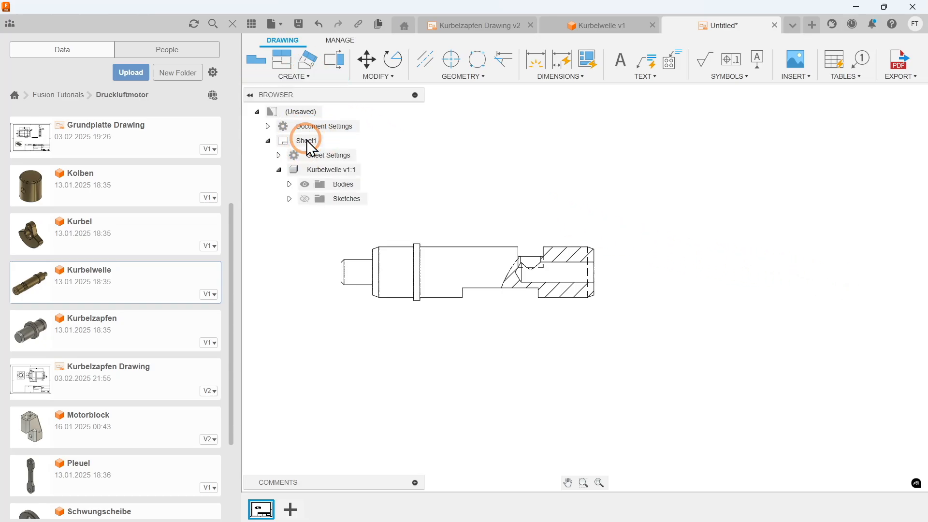
{"action": "left_click", "coordinate": [409, 274]}
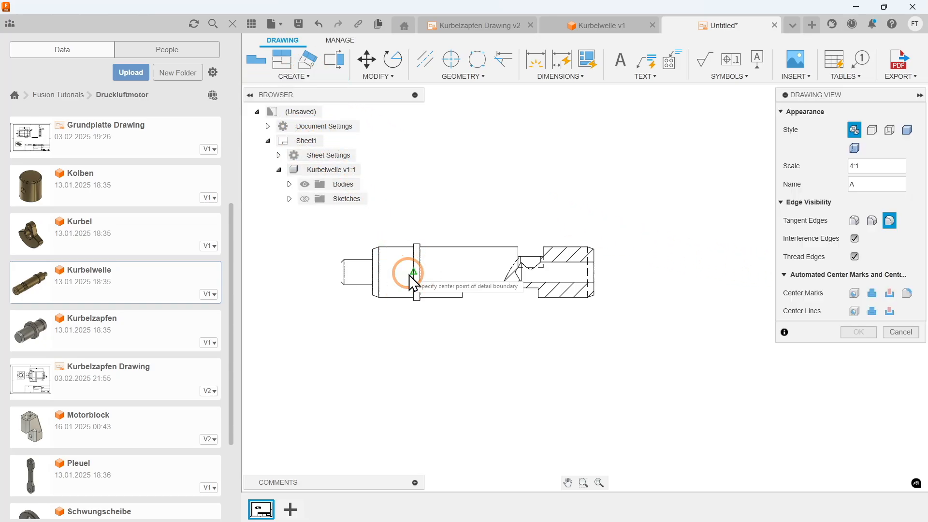
{"action": "left_click", "coordinate": [372, 272]}
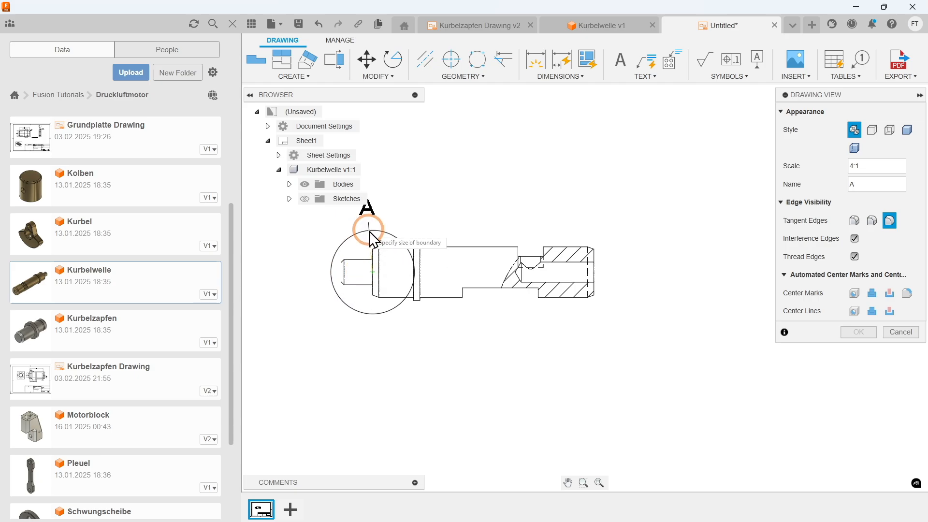
{"action": "left_click", "coordinate": [371, 224]}
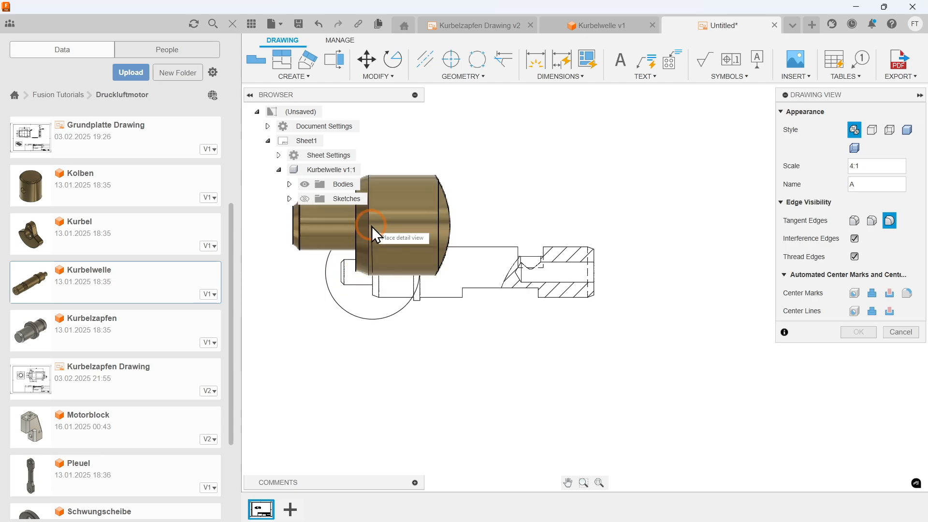
{"action": "scroll", "coordinate": [531, 190], "scroll_direction": "down", "scroll_amount": 3}
{"action": "scroll", "coordinate": [528, 188], "scroll_direction": "down", "scroll_amount": 1}
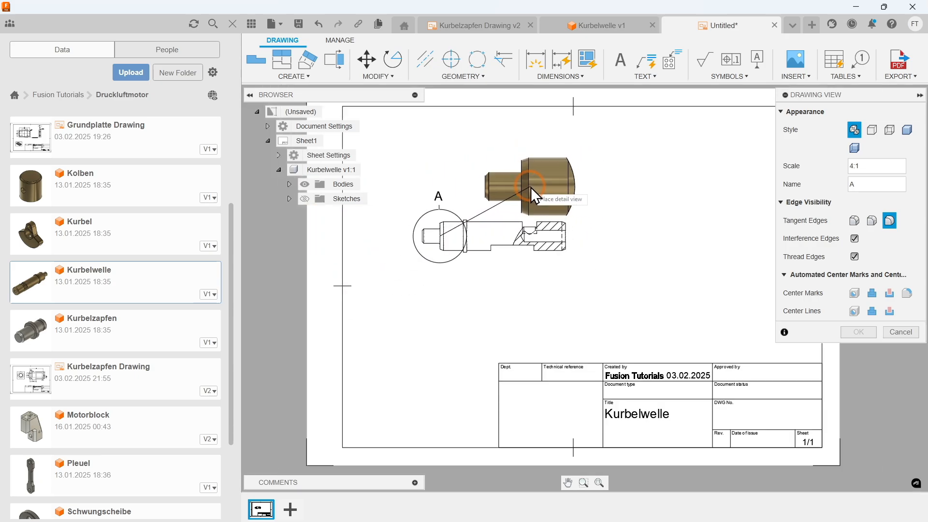
{"action": "left_click", "coordinate": [699, 237]}
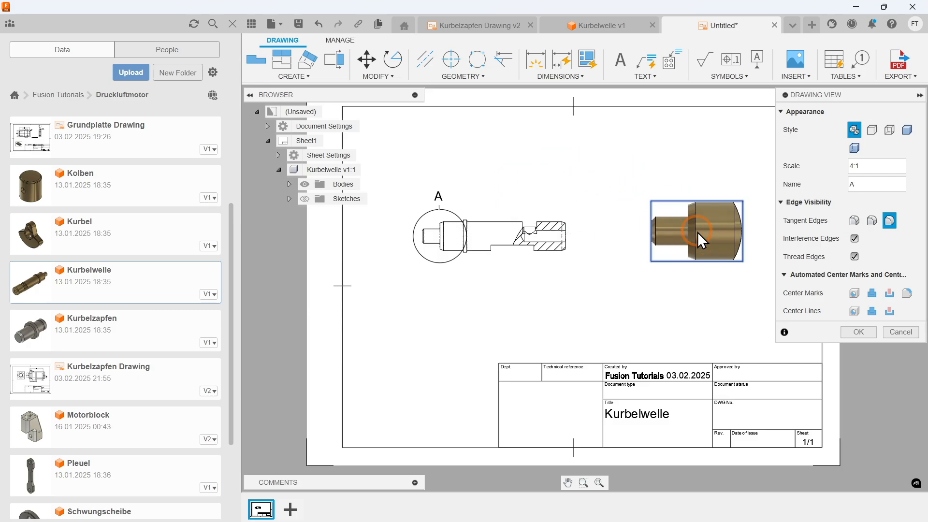
{"action": "left_click", "coordinate": [852, 331]}
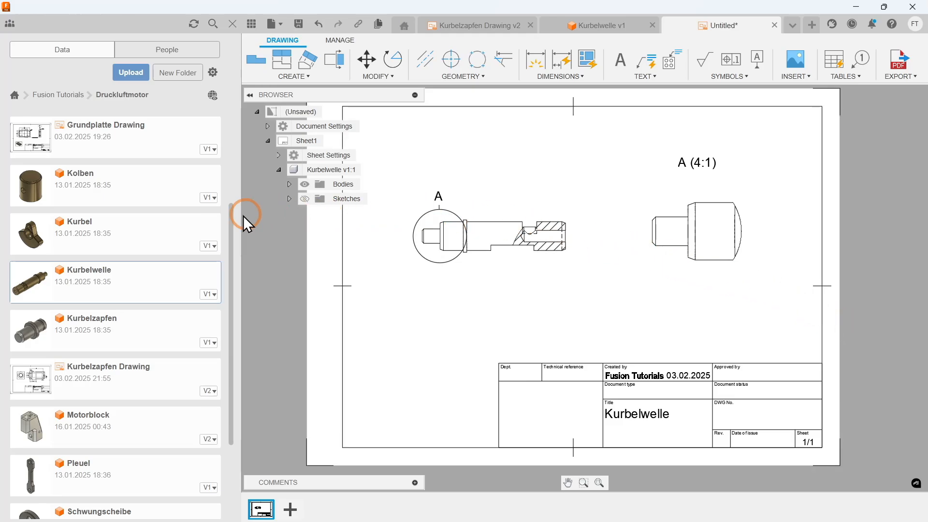
Open the Druckluftmotor assembly design from the Druckluftmotor project and hide the project file list.
{"action": "scroll", "coordinate": [175, 222], "scroll_direction": "up", "scroll_amount": 3}
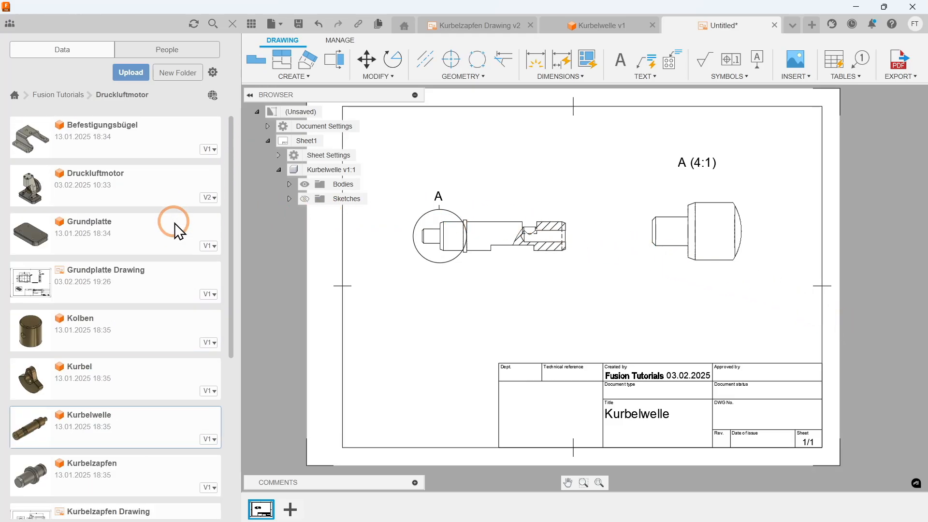
{"action": "double_click", "coordinate": [135, 181]}
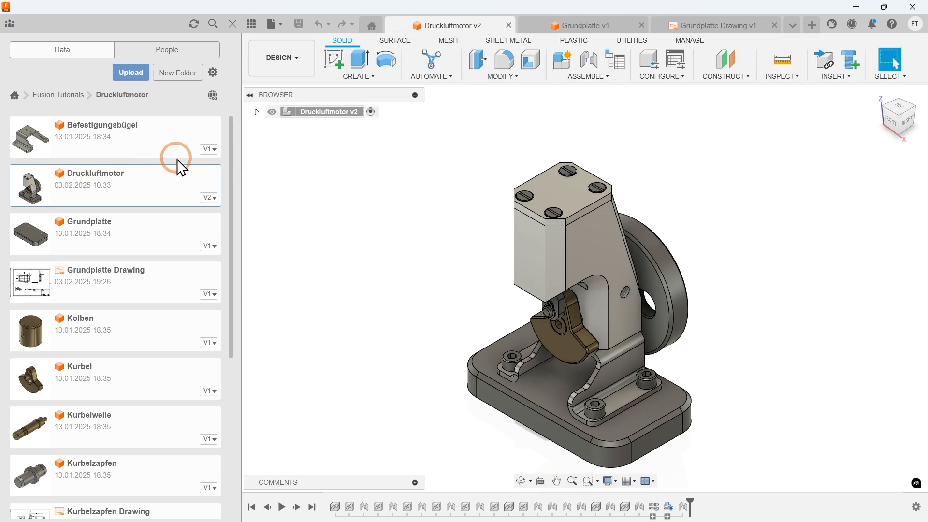
{"action": "left_click", "coordinate": [253, 24]}
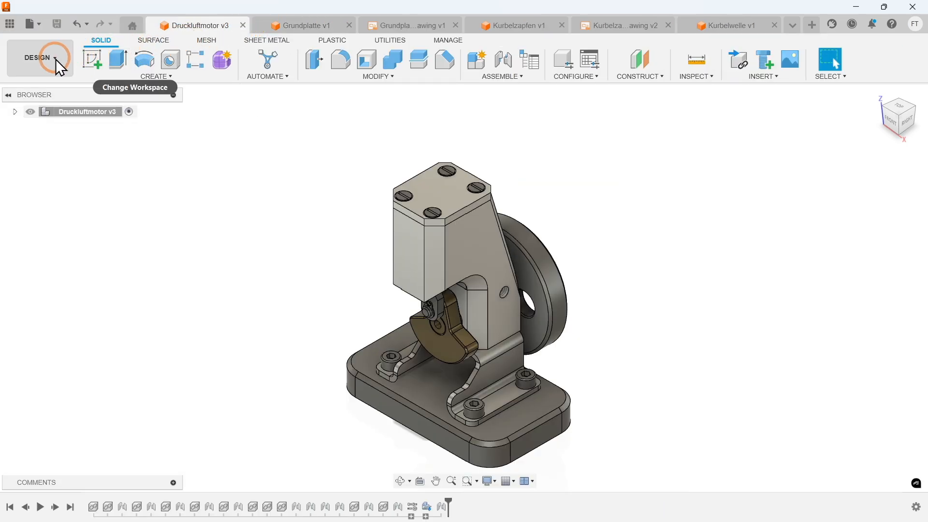
Create a new A3 drawing from the animation storyboard Explosionsansicht 2.
{"action": "left_click", "coordinate": [55, 59]}
{"action": "mouse_move", "coordinate": [70, 213]}
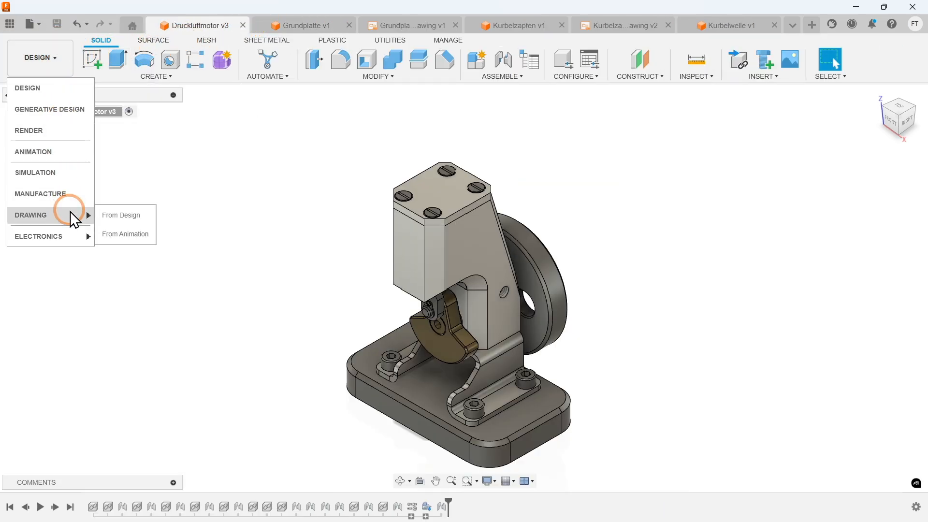
{"action": "left_click", "coordinate": [142, 231]}
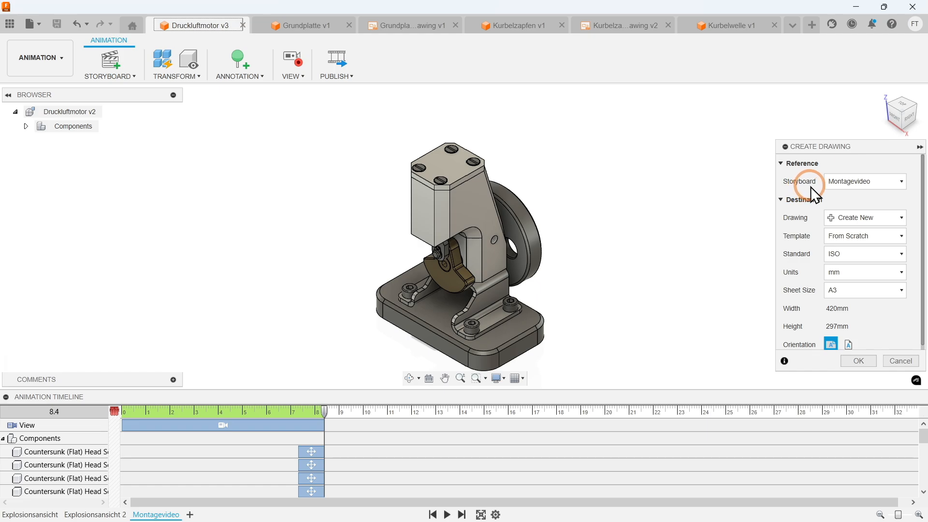
{"action": "left_click", "coordinate": [842, 183]}
{"action": "left_click", "coordinate": [861, 207]}
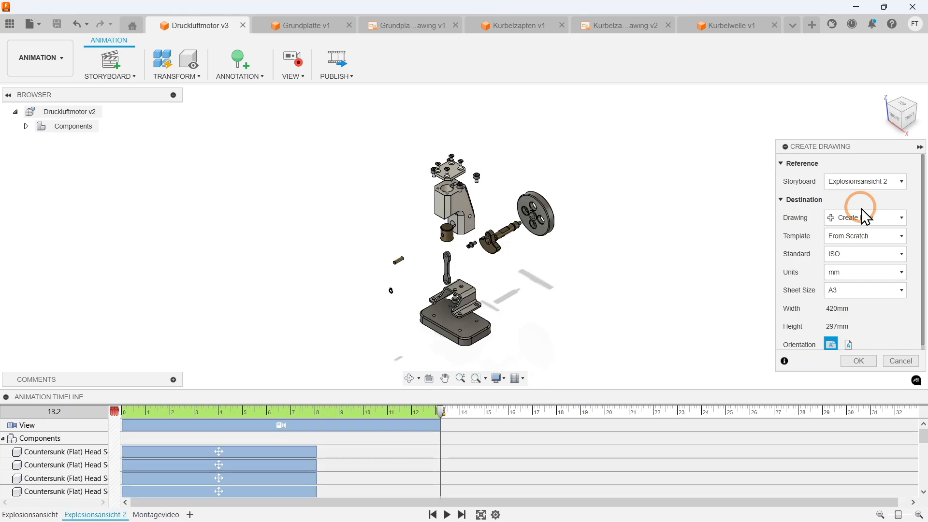
{"action": "left_click", "coordinate": [873, 288]}
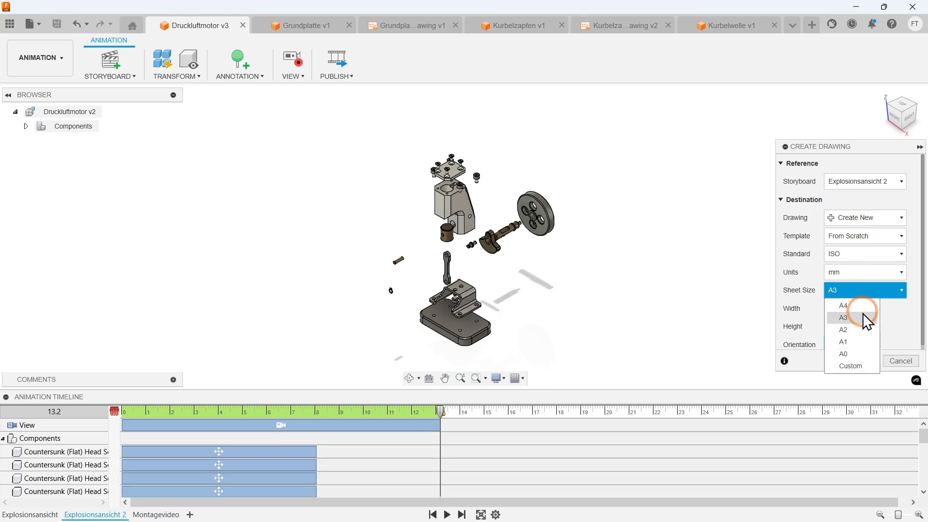
{"action": "left_click", "coordinate": [850, 318]}
{"action": "left_click", "coordinate": [858, 360]}
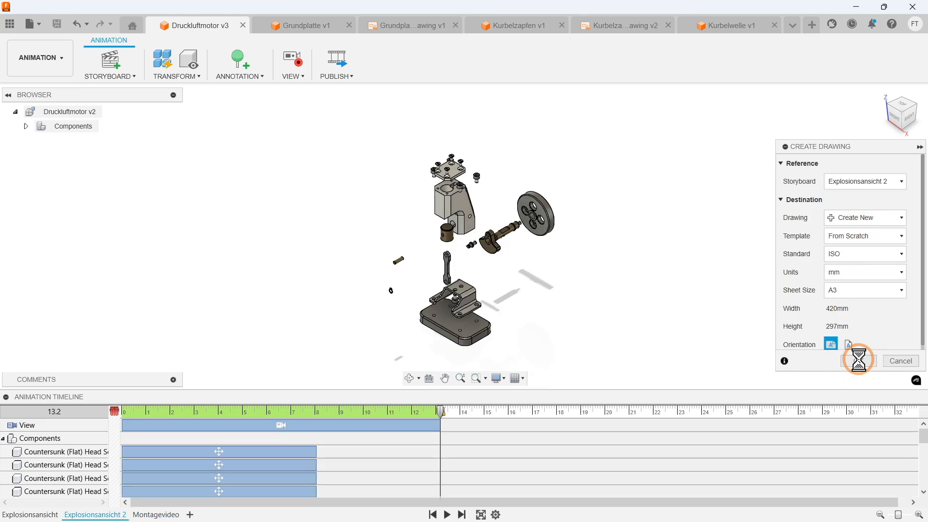
Place a shaded base view of the exploded assembly at scale 1:1 in the sheet's left half.
{"action": "left_click", "coordinate": [873, 256]}
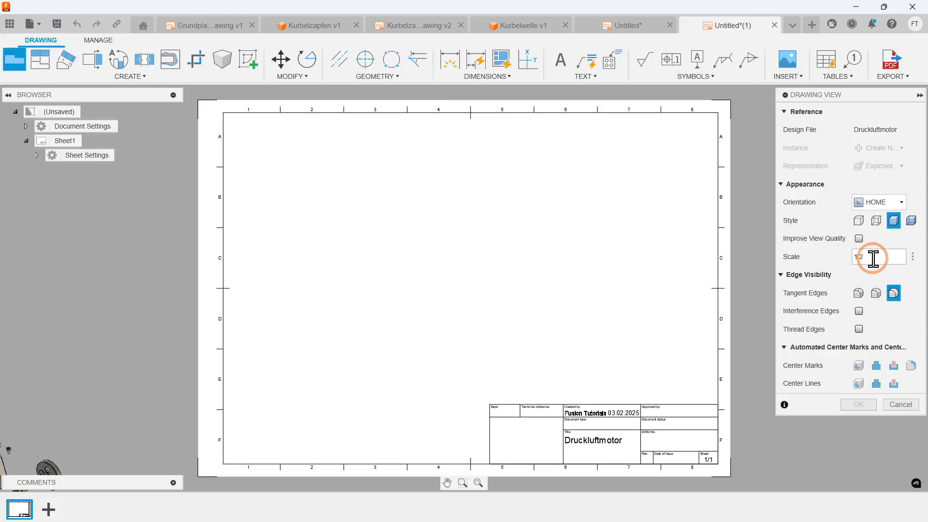
{"action": "key", "text": "BackSpace"}
{"action": "key", "text": "BackSpace"}
{"action": "type", "text": ":1"}
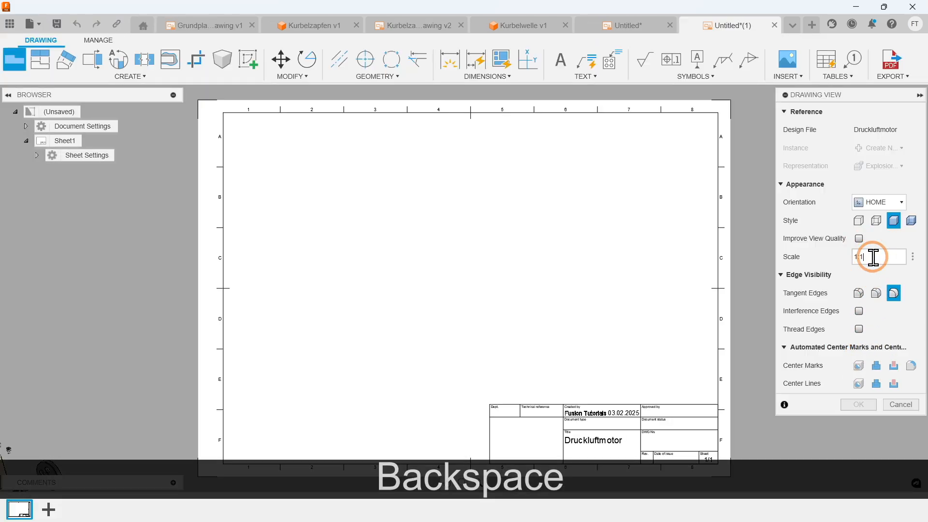
{"action": "left_click", "coordinate": [893, 220]}
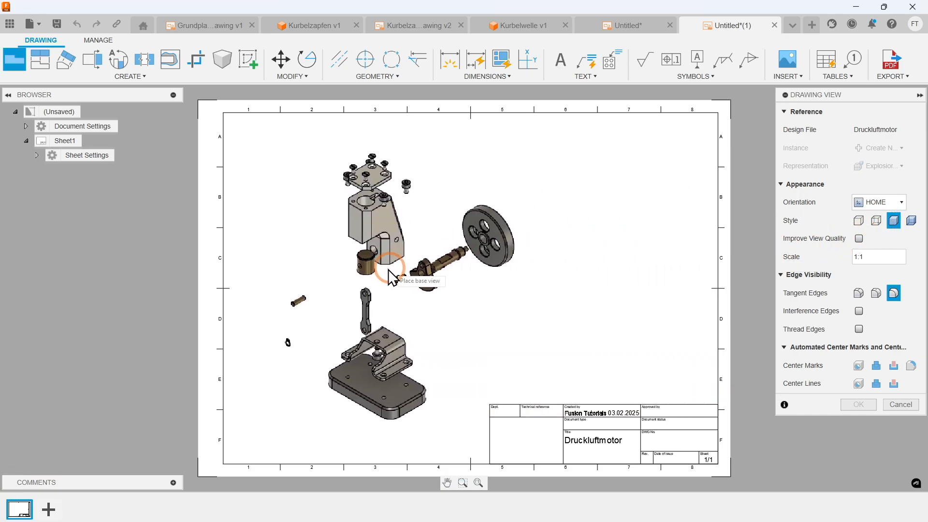
{"action": "left_click", "coordinate": [351, 269]}
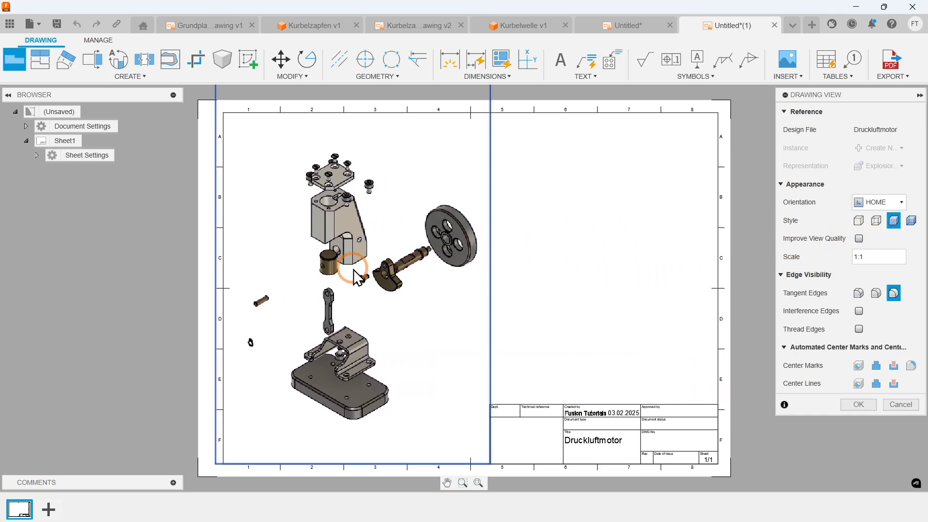
{"action": "left_click", "coordinate": [857, 406]}
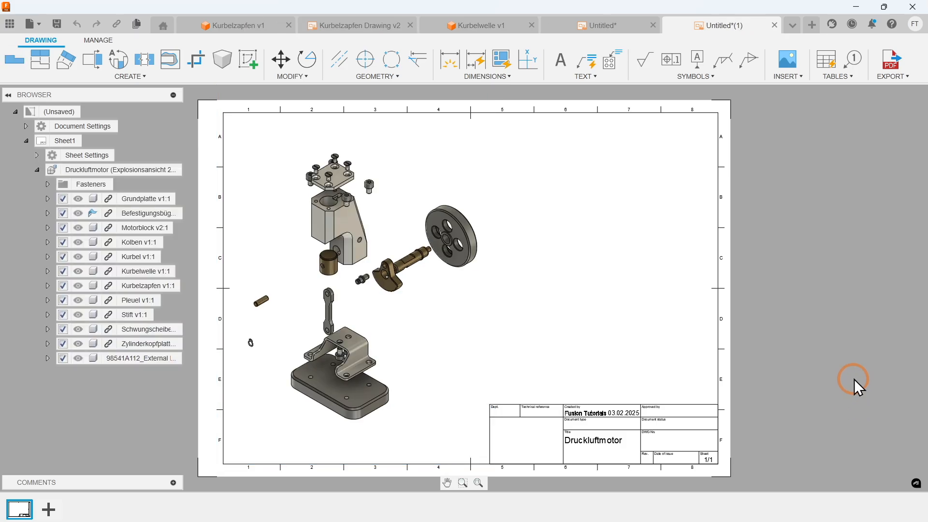
Insert a first-level parts list in the free area right of the exploded view.
{"action": "left_click", "coordinate": [824, 78]}
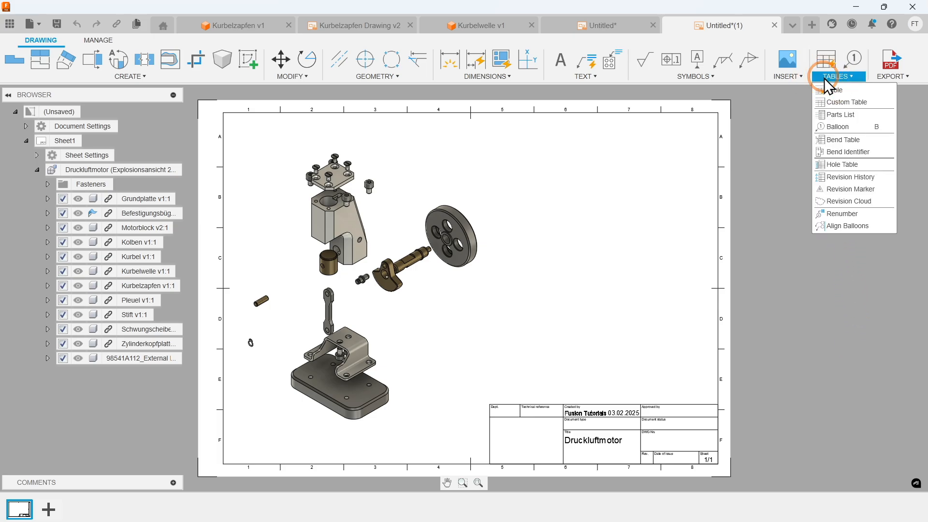
{"action": "left_click", "coordinate": [864, 114]}
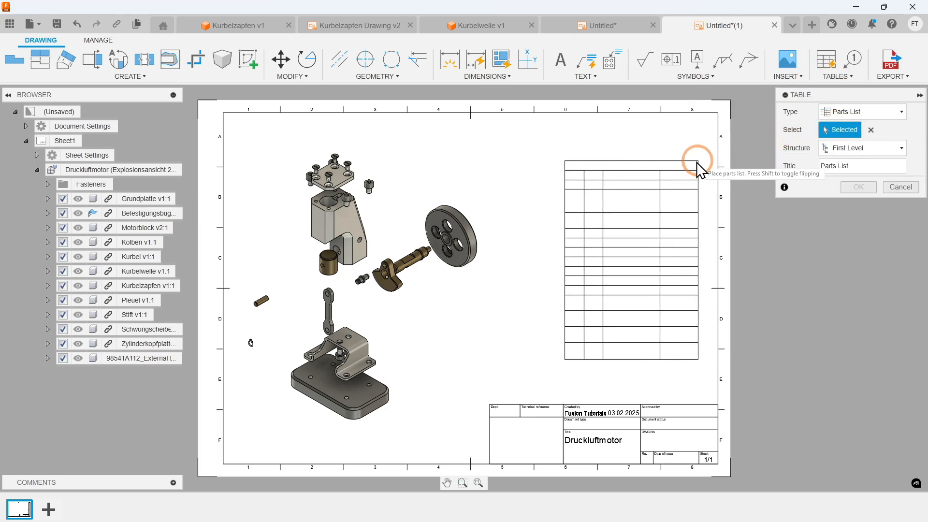
{"action": "left_click", "coordinate": [664, 161]}
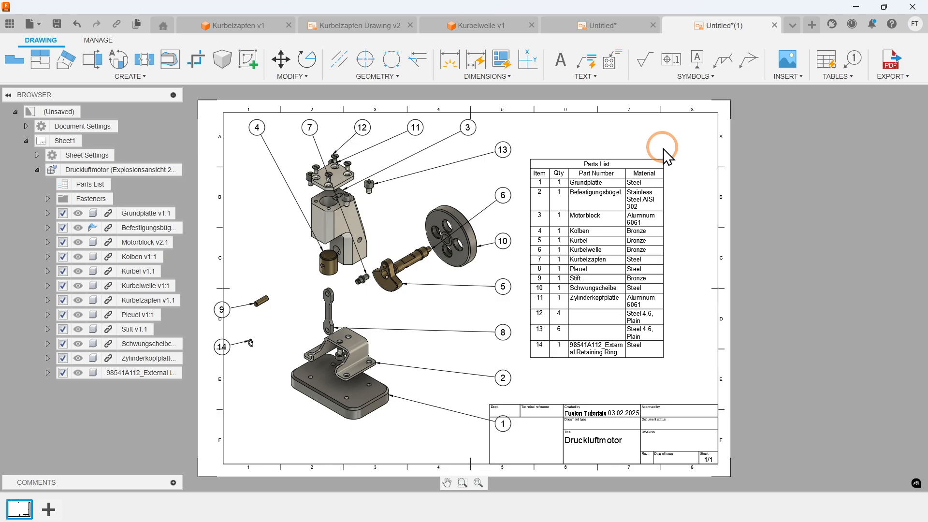
Move balloons 1, 9 and 14 closer to their parts so that they sit inside the sheet border.
{"action": "left_click_drag", "start_coordinate": [503, 424], "coordinate": [459, 407]}
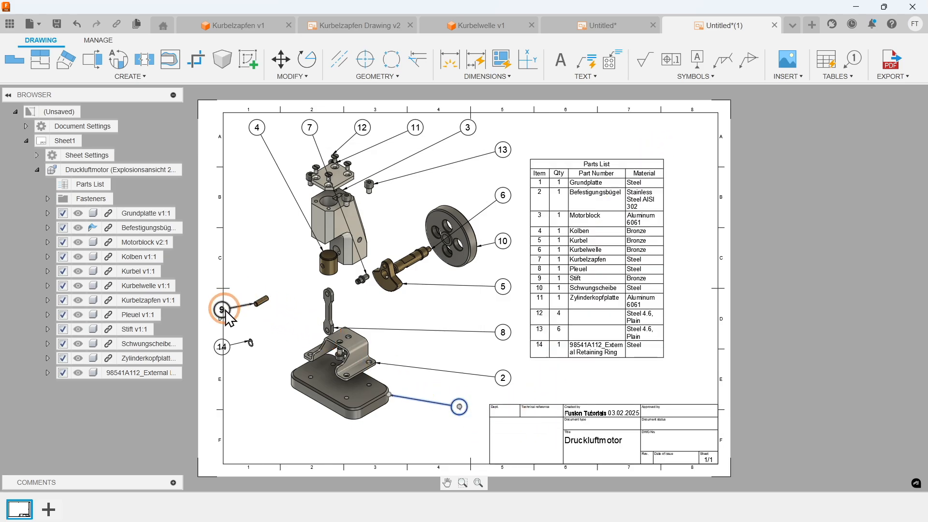
{"action": "left_click_drag", "start_coordinate": [223, 310], "coordinate": [243, 286]}
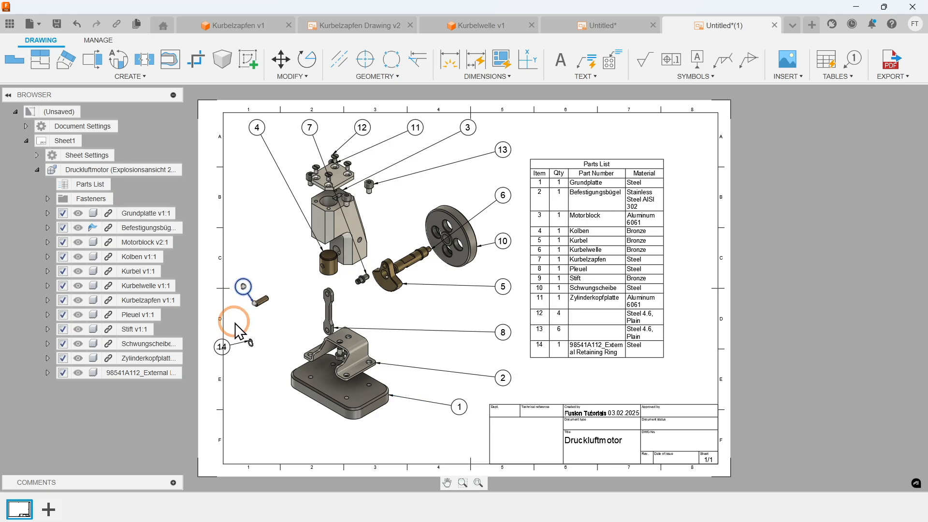
{"action": "left_click_drag", "start_coordinate": [222, 346], "coordinate": [239, 335]}
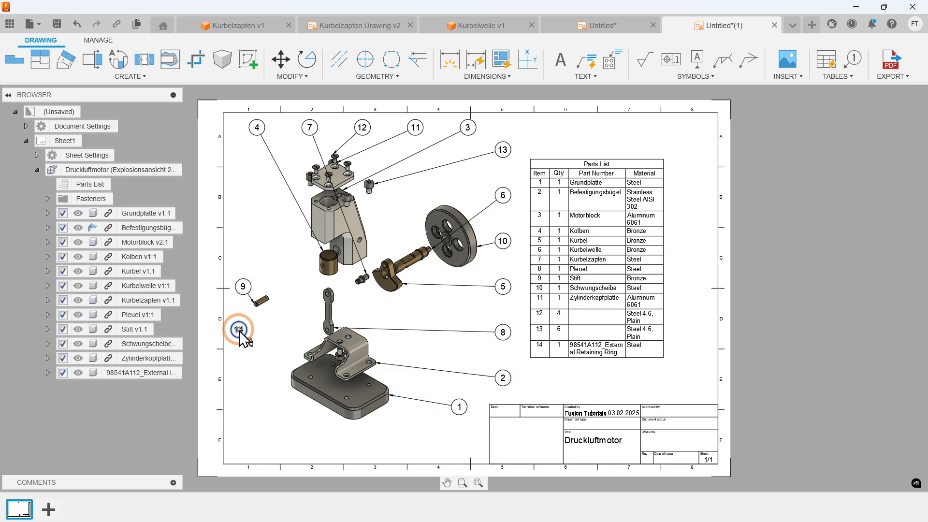
Add the Mass column to the parts list.
{"action": "double_click", "coordinate": [582, 343]}
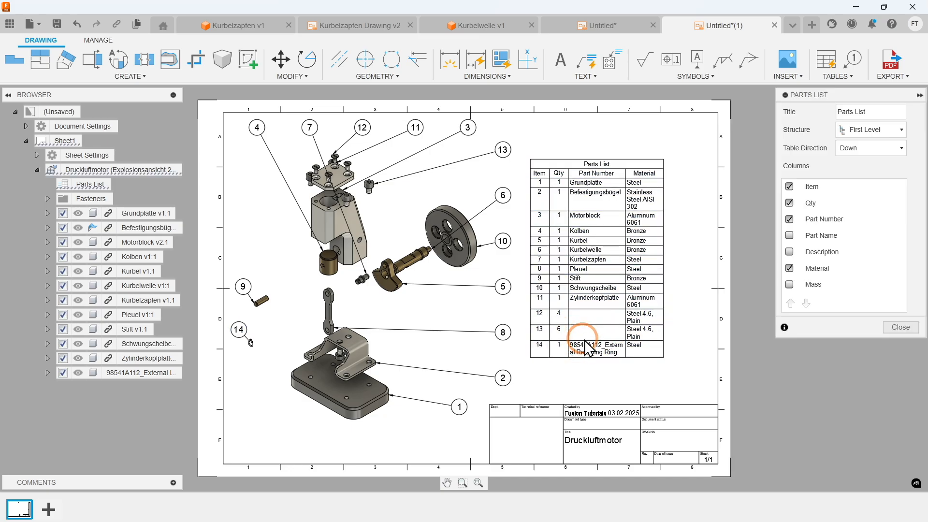
{"action": "left_click", "coordinate": [787, 285]}
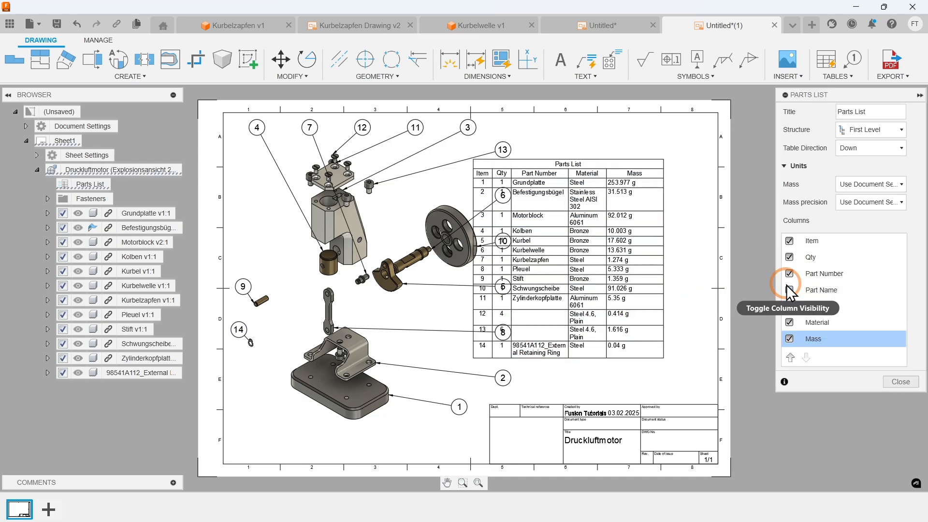
{"action": "left_click", "coordinate": [894, 379]}
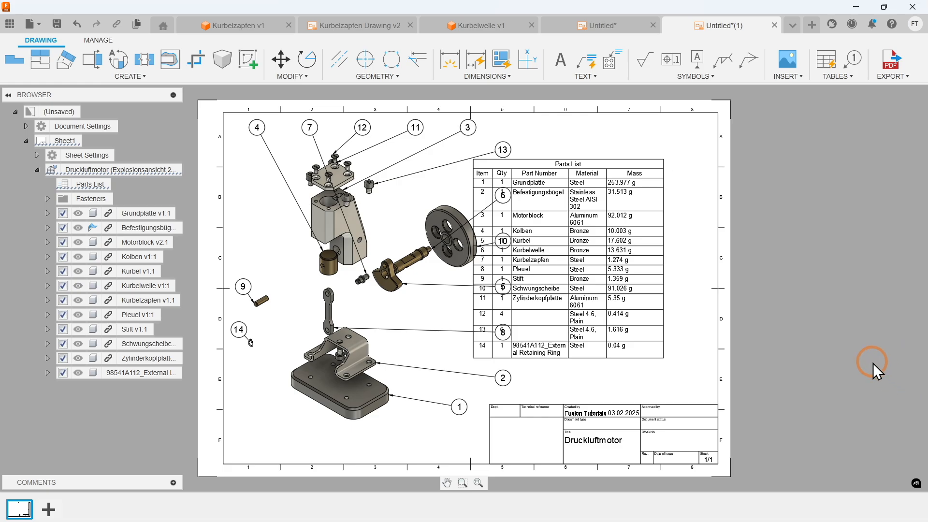
Move the parts list right to clear the balloons and narrow it, and shift the exploded view slightly down.
{"action": "left_click", "coordinate": [663, 168]}
{"action": "left_click_drag", "start_coordinate": [663, 168], "coordinate": [688, 169]}
{"action": "left_click_drag", "start_coordinate": [380, 407], "coordinate": [381, 415]}
{"action": "left_click", "coordinate": [796, 367]}
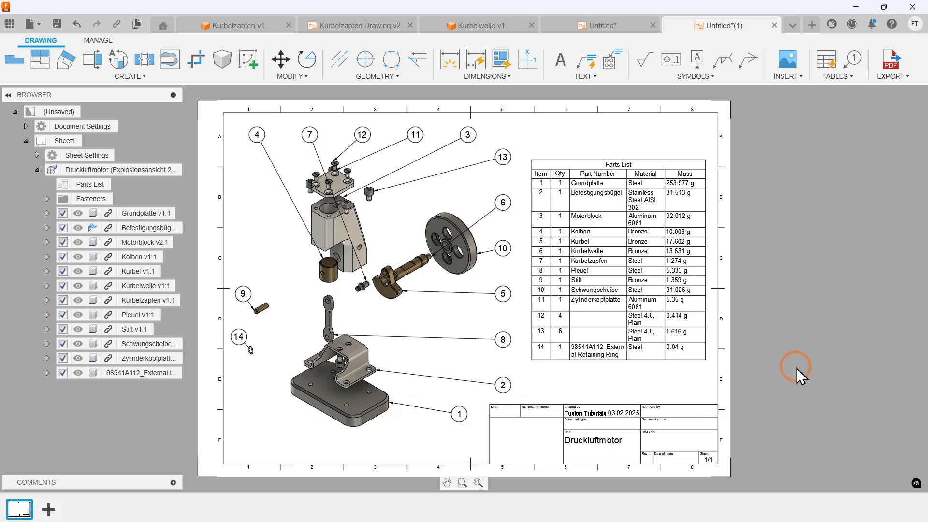
Save the drawing as Druckluftmotor Drawing and return to the Druckluftmotor assembly in the Design workspace.
{"action": "key", "text": "ctrl+s"}
{"action": "key", "text": "Return"}
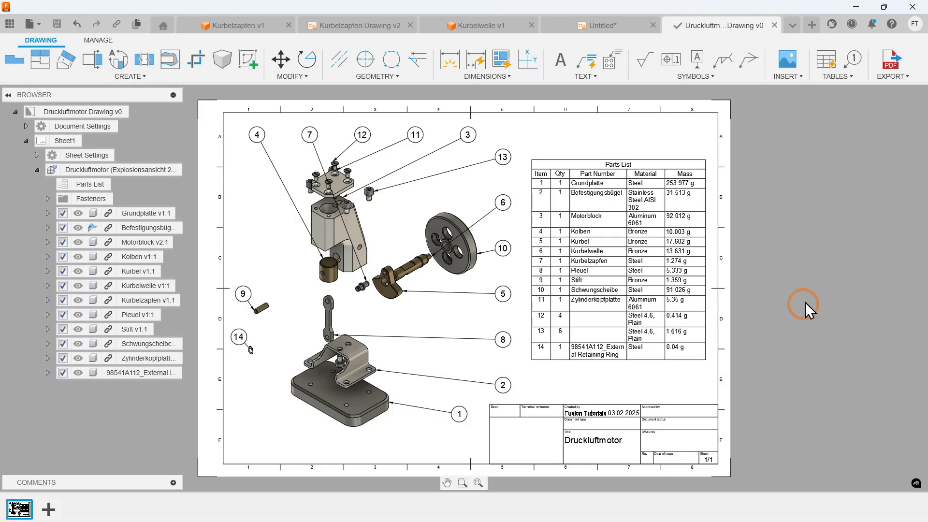
{"action": "left_click", "coordinate": [789, 26]}
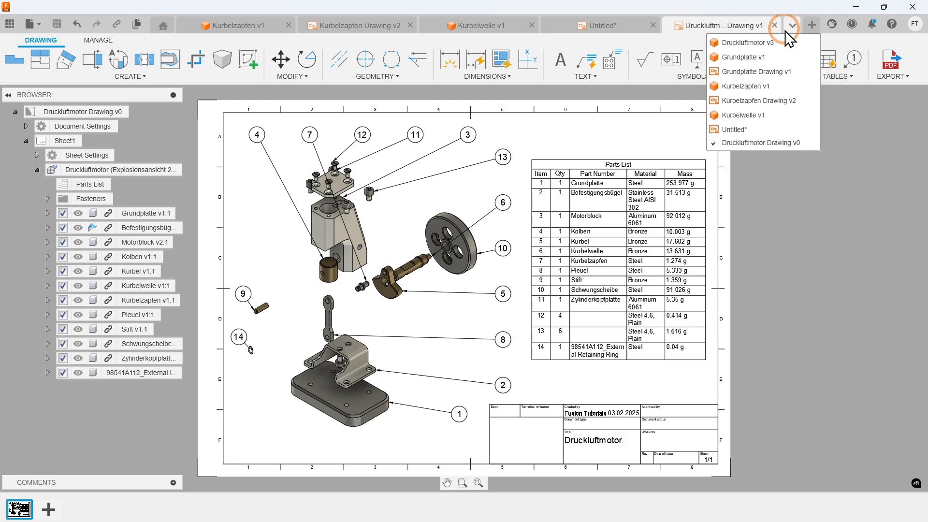
{"action": "left_click", "coordinate": [788, 40]}
{"action": "left_click", "coordinate": [41, 58]}
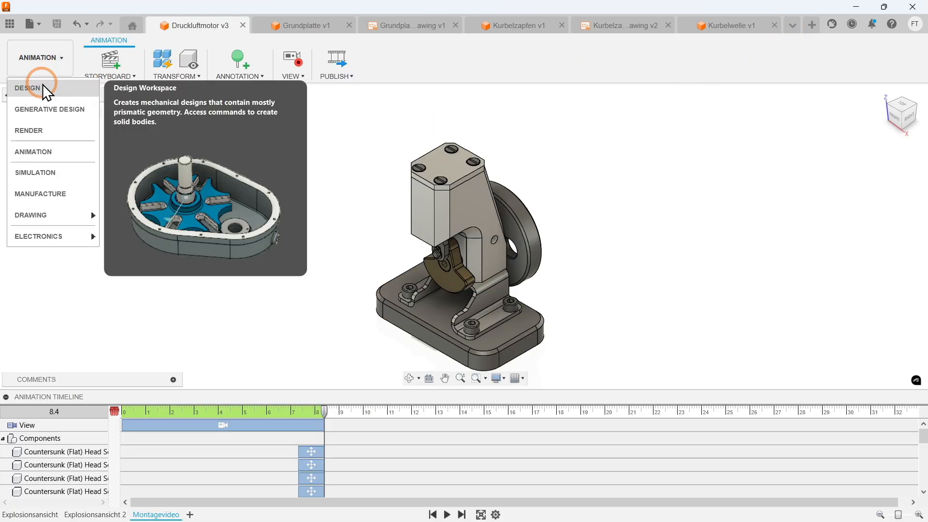
{"action": "left_click", "coordinate": [43, 85]}
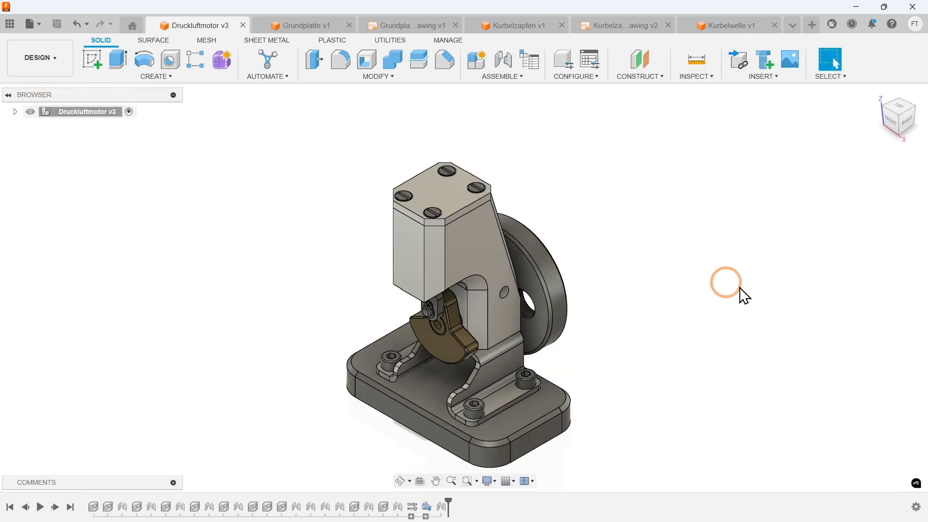